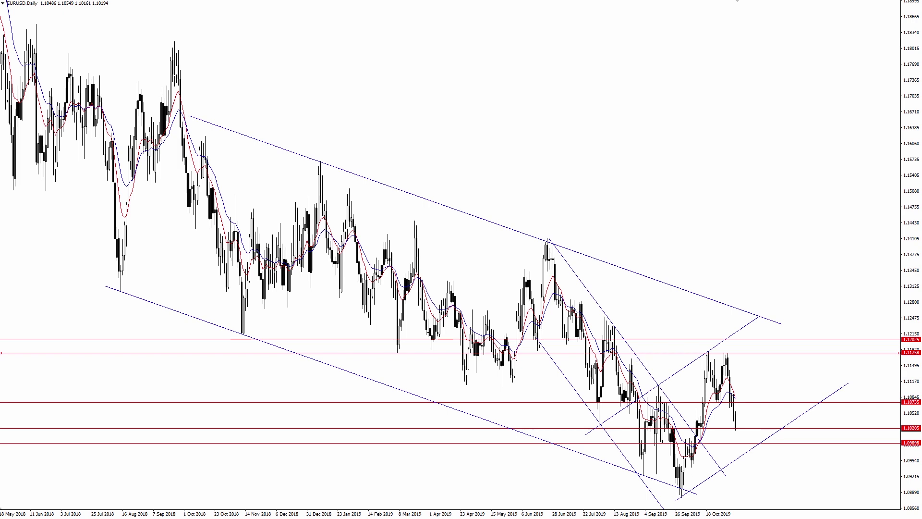
- On the EURUSD daily chart, trace the price swings through the large descending channel in red and circle the channel's final low
mouse_move(182, 136)
mouse_down()
mouse_move(233, 317)
mouse_move(277, 214)
mouse_move(391, 247)
mouse_move(481, 346)
mouse_move(538, 260)
mouse_move(644, 426)
mouse_up()
mouse_move(667, 462)
mouse_down()
mouse_move(687, 495)
mouse_move(680, 501)
mouse_move(704, 504)
mouse_move(691, 480)
mouse_move(660, 495)
mouse_move(676, 505)
mouse_up()
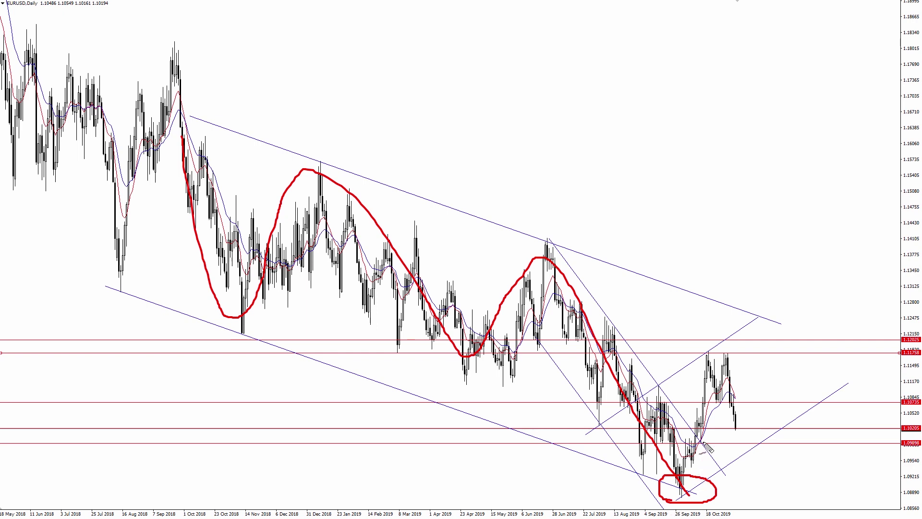
- Mark both boundaries of the steeper descending channel from June 2019 and the October breakout above it, and clear the drawings
mouse_move(553, 242)
mouse_down()
mouse_move(642, 345)
mouse_move(680, 409)
mouse_up()
drag(531, 333, 627, 460)
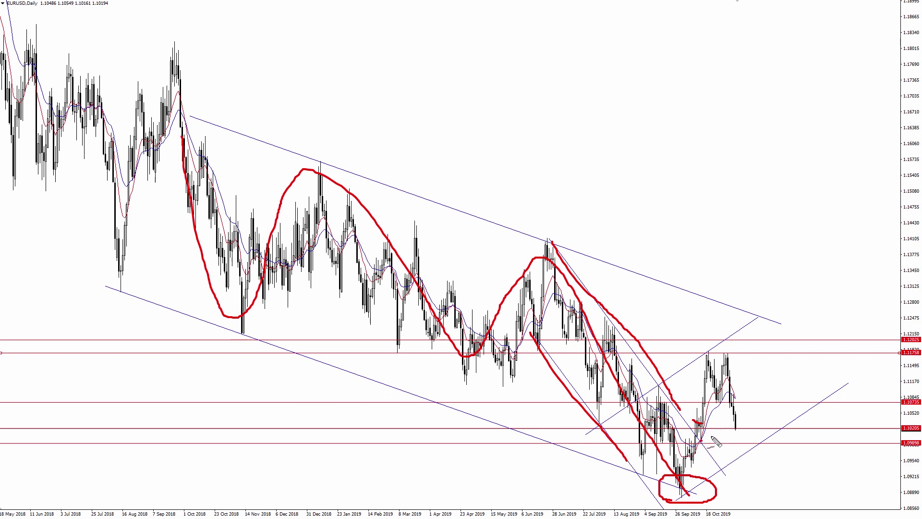
drag(702, 440, 713, 356)
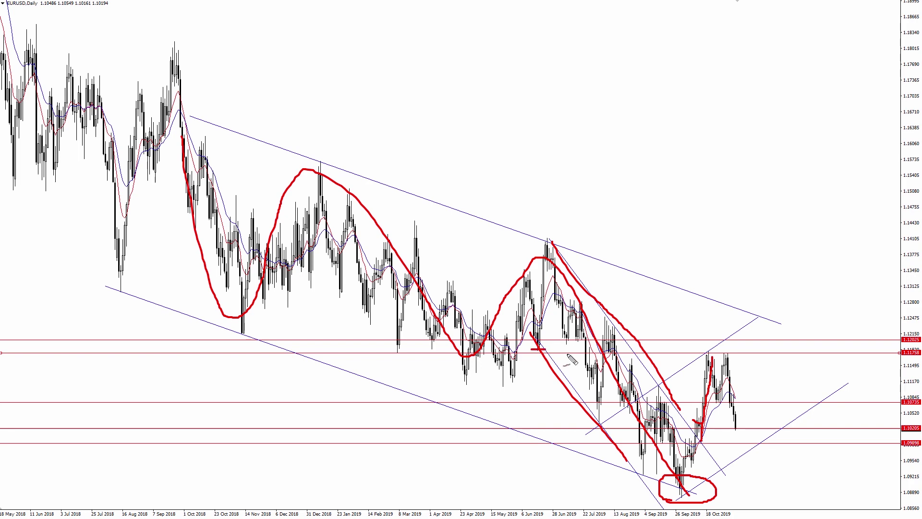
key(Escape)
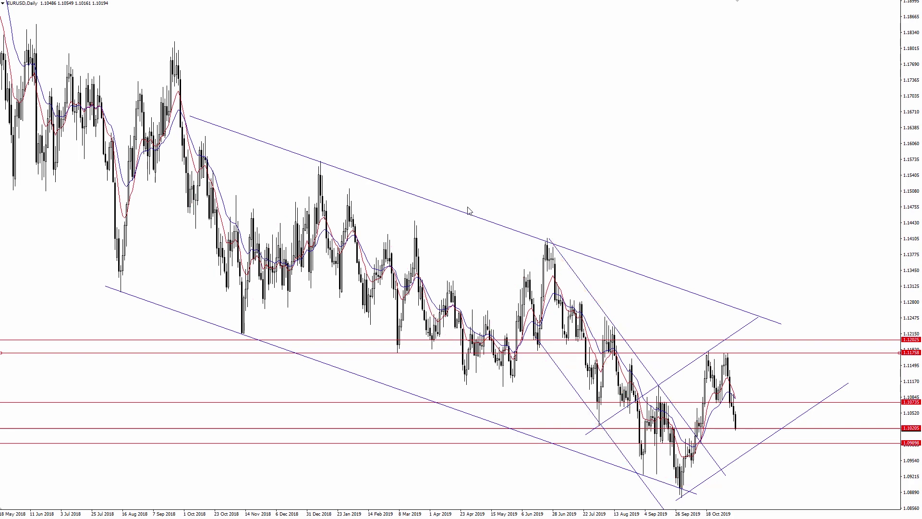
- Mark the price touches on the ascending channel's upper line, its lower line at the October low, and the lower line's extension ahead of price
key(plus)
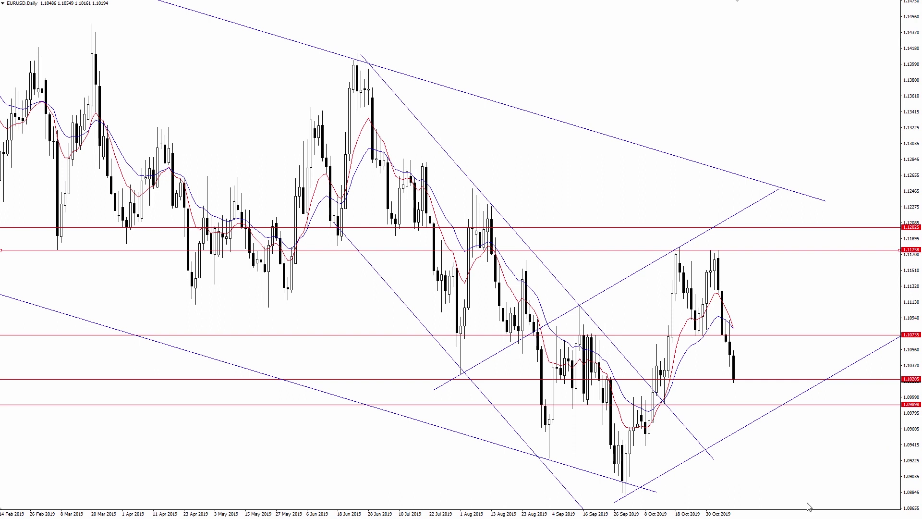
drag(454, 372, 464, 373)
drag(511, 346, 522, 342)
drag(566, 313, 582, 306)
drag(675, 257, 688, 240)
drag(622, 497, 627, 493)
drag(734, 428, 799, 396)
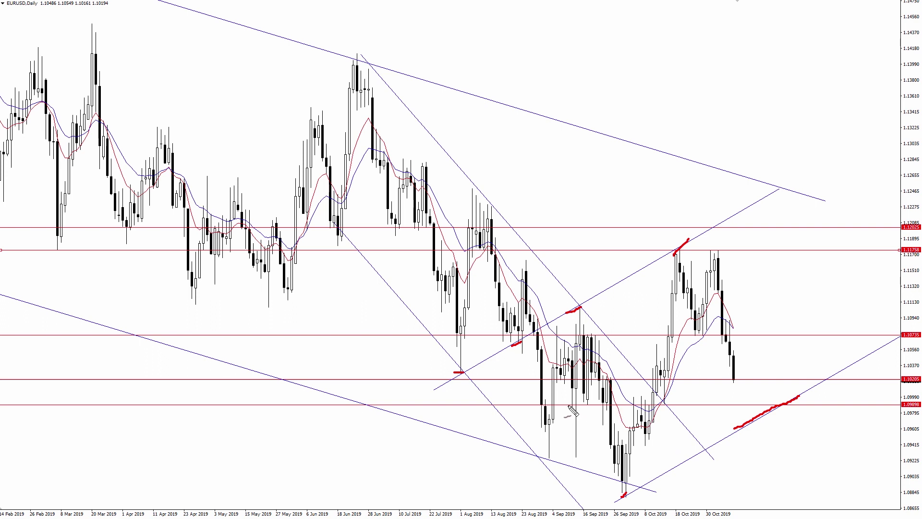
- Underline the September and October reactions at the two lowest horizontal levels and box the zone between them below the latest candle
drag(565, 405, 650, 403)
drag(553, 378, 668, 378)
mouse_move(734, 380)
mouse_down()
mouse_move(738, 405)
mouse_move(780, 405)
mouse_move(773, 380)
mouse_move(733, 380)
mouse_up()
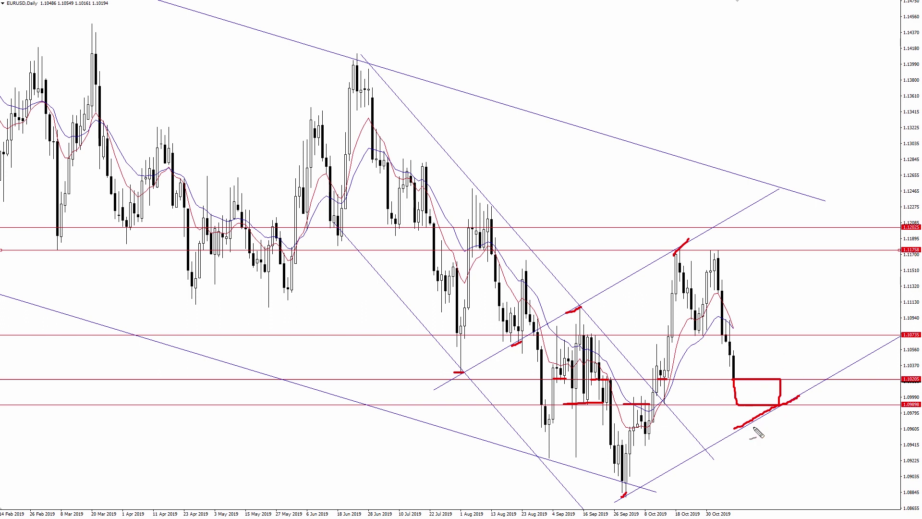
- Draw two downward trend arrows from the March and June highs and circle the late-August, mid-September and October swing highs
mouse_move(93, 85)
mouse_down()
mouse_move(489, 289)
mouse_move(510, 279)
mouse_up()
drag(502, 316, 527, 305)
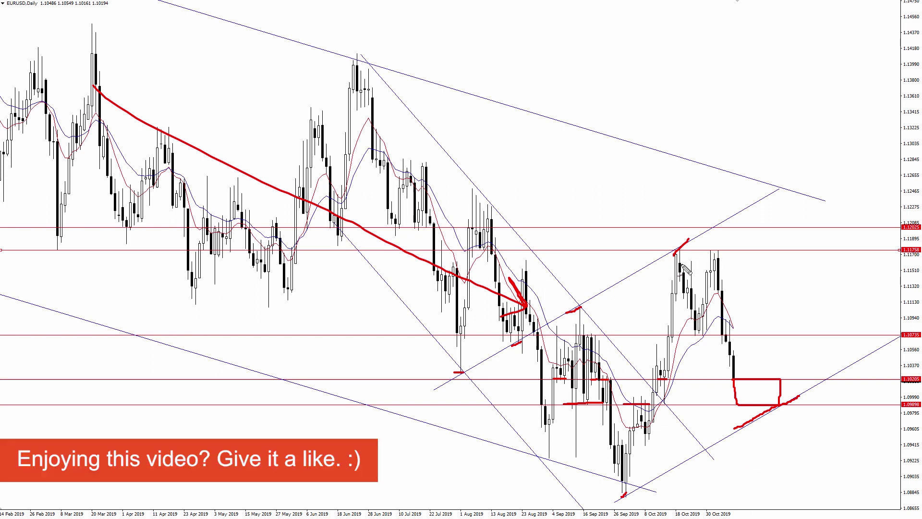
mouse_move(684, 269)
mouse_down()
mouse_move(719, 245)
mouse_move(675, 236)
mouse_move(664, 259)
mouse_move(679, 270)
mouse_up()
mouse_move(569, 317)
mouse_down()
mouse_move(587, 317)
mouse_move(576, 302)
mouse_move(583, 318)
mouse_up()
mouse_move(522, 280)
mouse_down()
mouse_move(537, 262)
mouse_move(527, 278)
mouse_up()
mouse_move(353, 132)
mouse_down()
mouse_move(561, 379)
mouse_move(524, 376)
mouse_up()
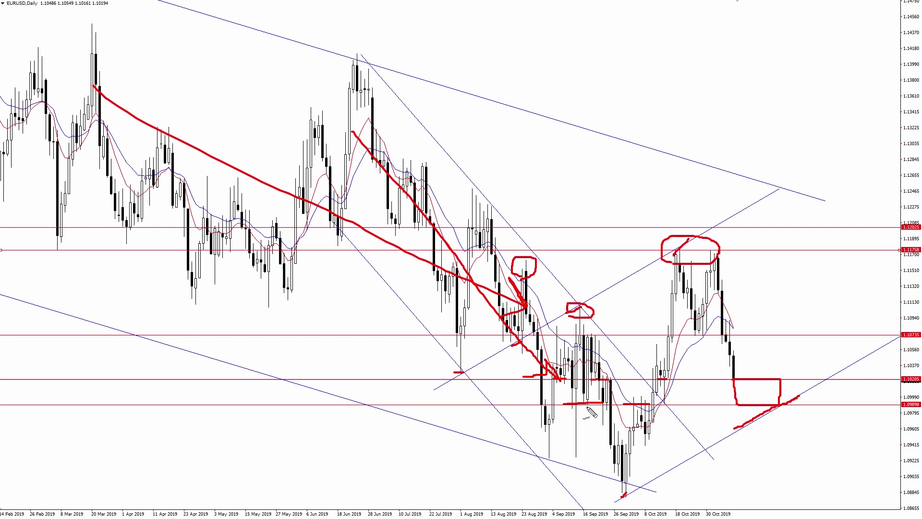
- Sketch a long-wicked candle in the support zone with an upward stroke, underline the channel's lower line and draw a level at the October low
mouse_move(750, 392)
mouse_down()
mouse_move(750, 403)
mouse_move(763, 395)
mouse_move(752, 398)
mouse_move(757, 448)
mouse_up()
drag(765, 393, 795, 339)
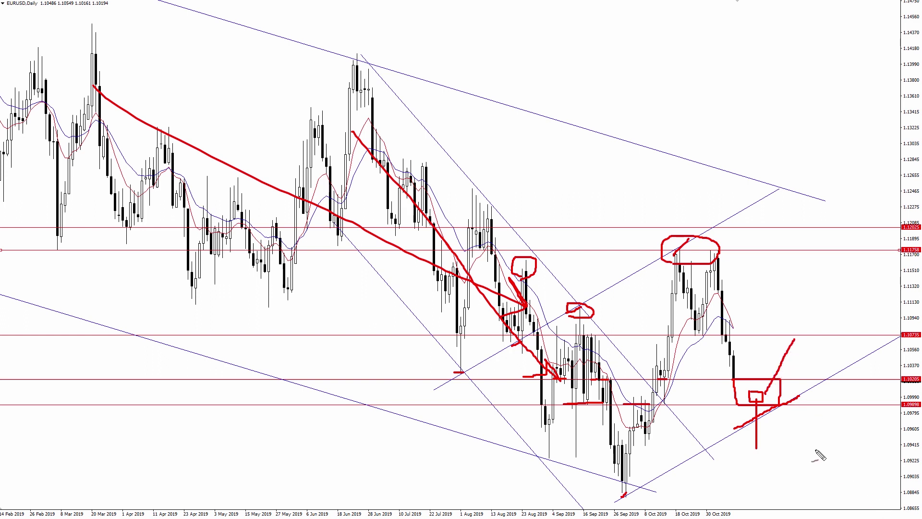
drag(764, 428, 788, 416)
drag(591, 494, 851, 490)
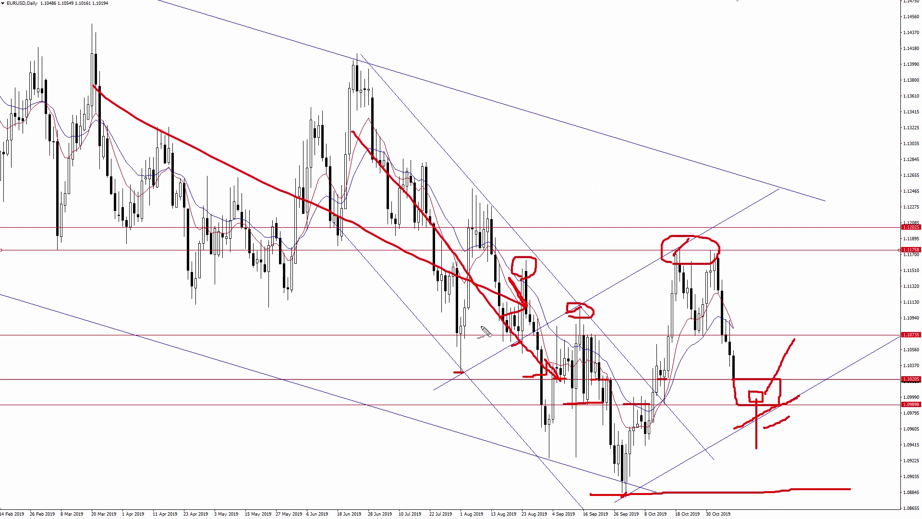
- Underline past reactions along the 1.10735 level, circle the early-August one, mark the recent break below it, and clear the drawings
drag(443, 333, 601, 335)
drag(688, 334, 707, 333)
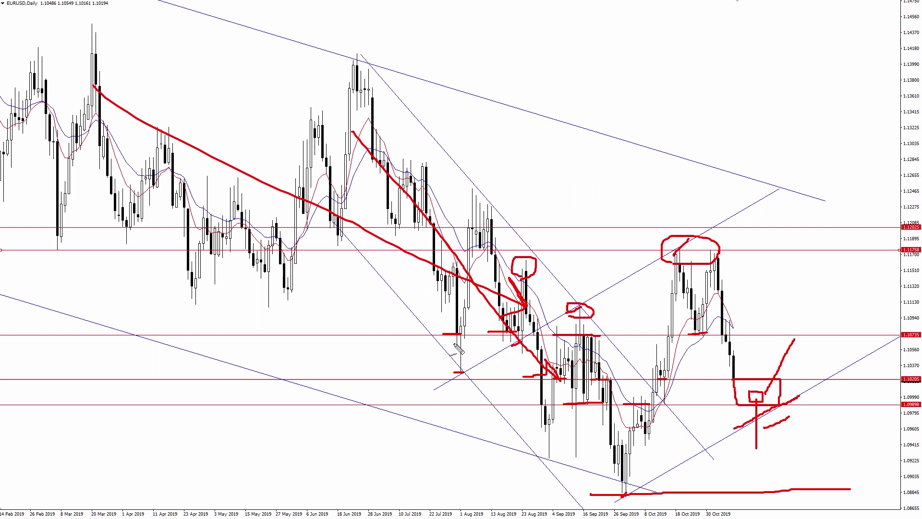
mouse_move(445, 346)
mouse_down()
mouse_move(485, 323)
mouse_move(441, 338)
mouse_up()
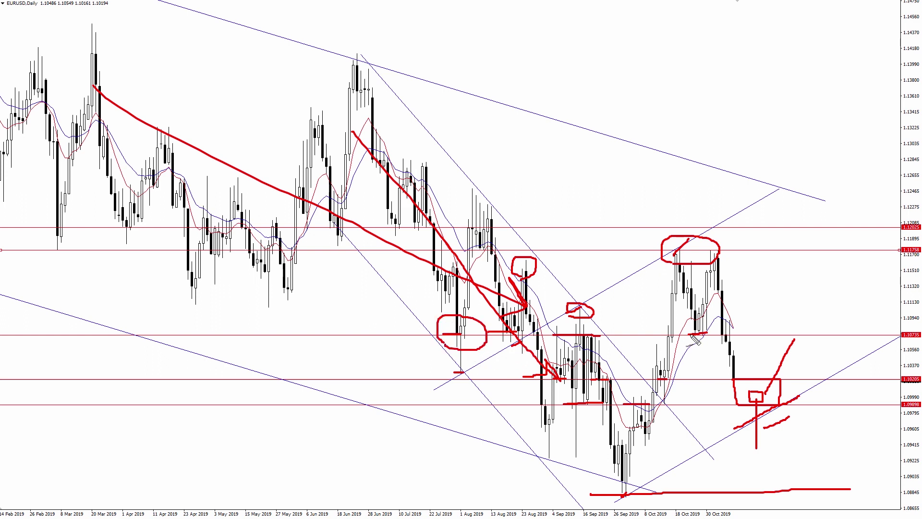
mouse_move(720, 335)
mouse_down()
mouse_move(735, 335)
mouse_move(748, 361)
mouse_up()
key(Escape)
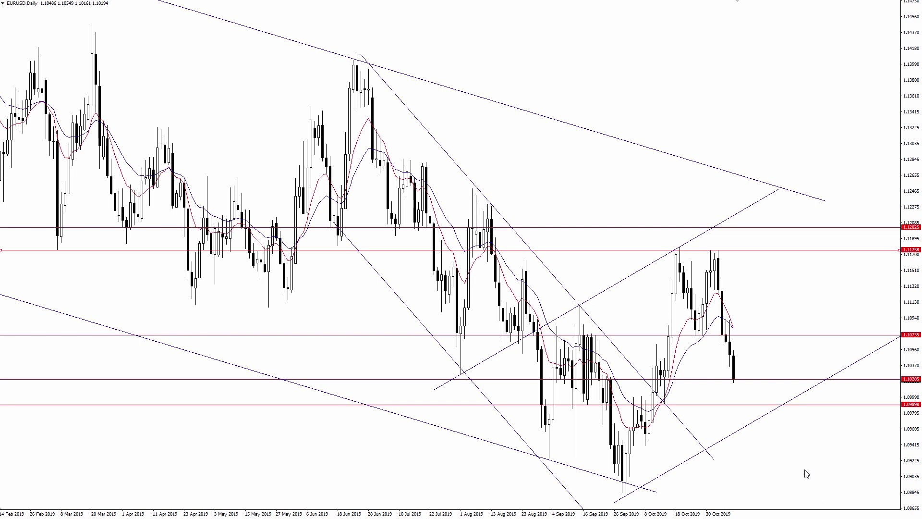
- Box the support zone below price and mark the 1.10735 level, the 1.11758 highs, the channel's lower line and the October low
mouse_move(739, 409)
mouse_down()
mouse_move(779, 410)
mouse_move(786, 384)
mouse_move(745, 382)
mouse_move(740, 406)
mouse_up()
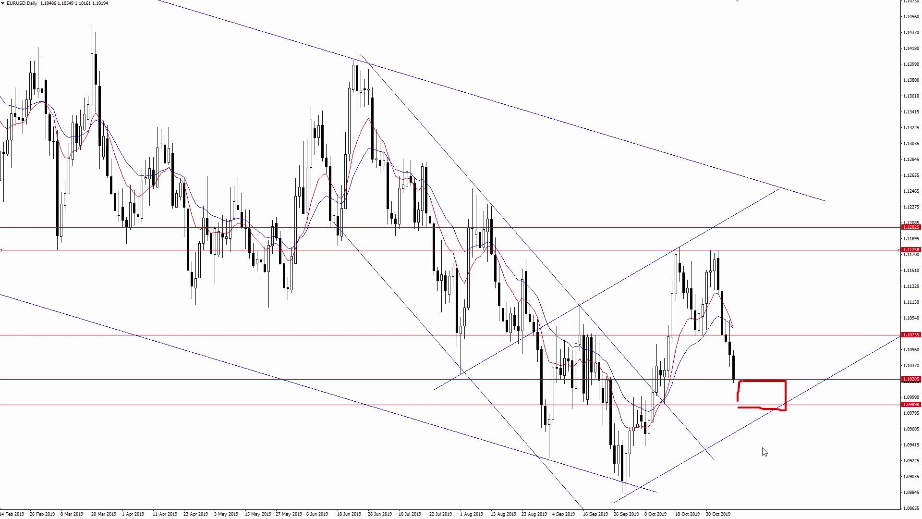
mouse_move(755, 334)
mouse_down()
mouse_move(792, 335)
mouse_move(773, 320)
mouse_up()
drag(700, 249, 727, 250)
drag(757, 446, 797, 423)
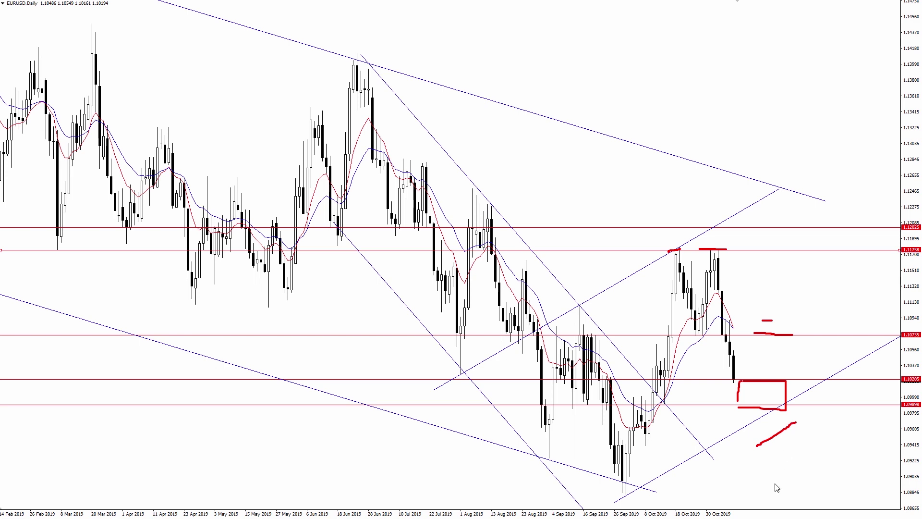
drag(600, 495, 811, 497)
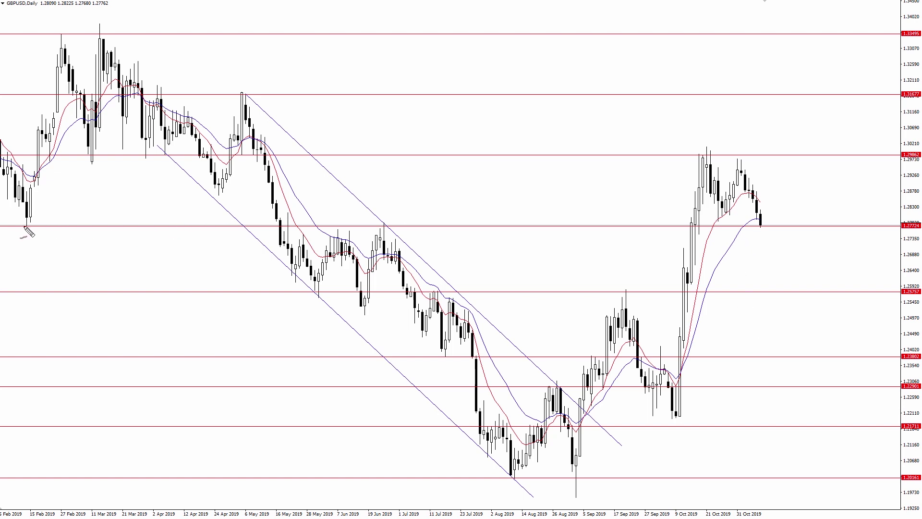
- On the GBPUSD daily chart, mark the past and current reactions at the 1.27724 level, circle the October one, and clear the drawings
drag(14, 225, 31, 227)
drag(272, 244, 282, 244)
drag(372, 225, 391, 226)
drag(331, 227, 343, 227)
mouse_move(705, 219)
mouse_down()
mouse_move(678, 219)
mouse_move(711, 231)
mouse_move(702, 214)
mouse_move(767, 225)
mouse_up()
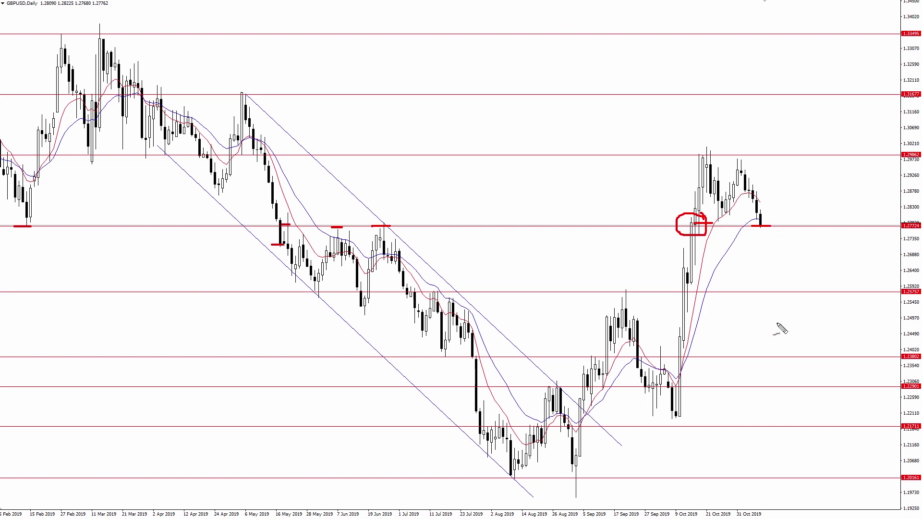
key(Escape)
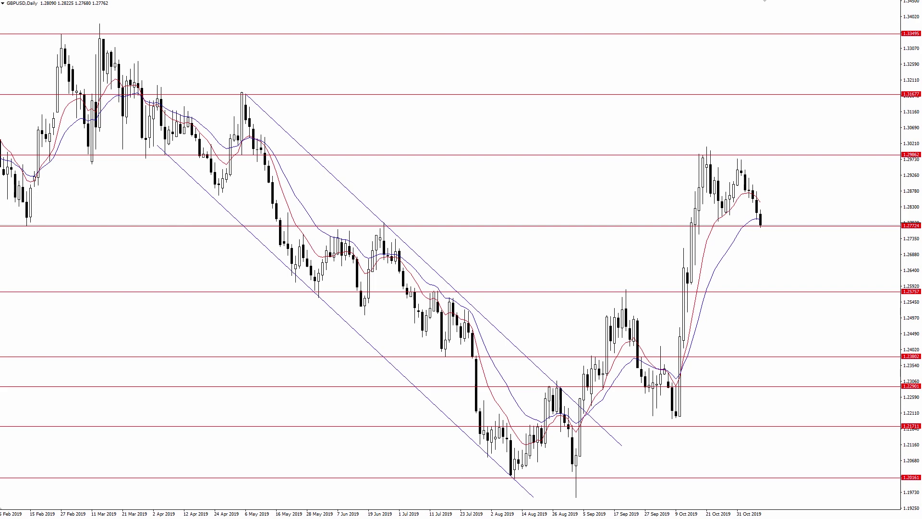
- Trace the GBPUSD upswings after the descending channel breakout and circle the breakout, the swing lows and the swing highs
key(minus)
drag(403, 144, 332, 66)
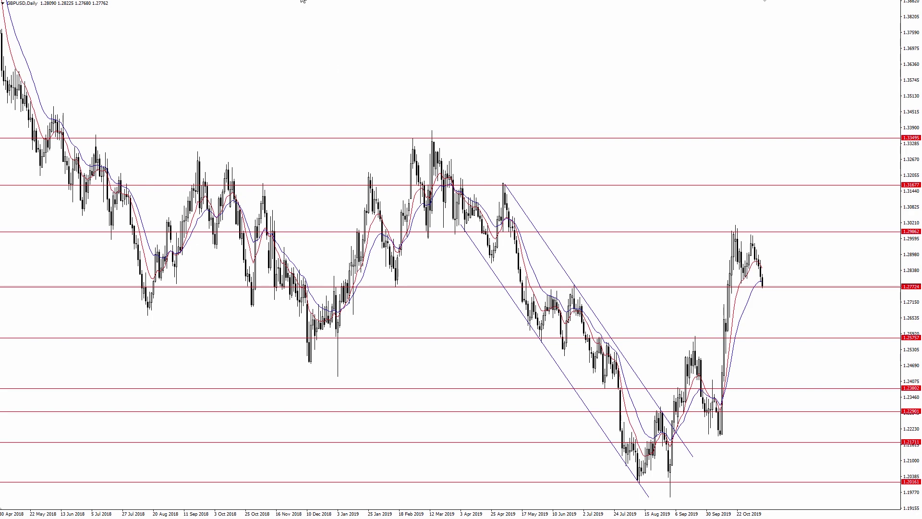
key(plus)
scroll(554, 64, down, 10)
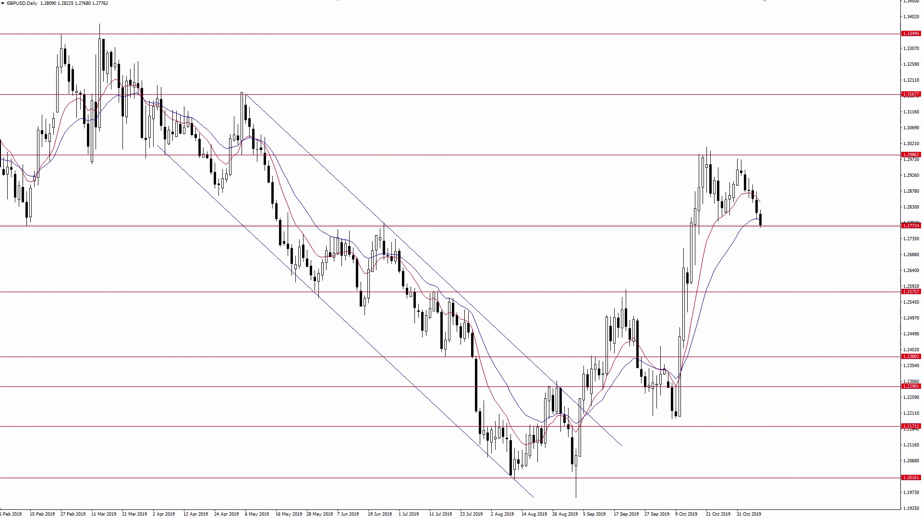
mouse_move(579, 415)
mouse_down()
mouse_move(596, 402)
mouse_move(574, 405)
mouse_move(588, 412)
mouse_move(627, 301)
mouse_move(671, 422)
mouse_move(705, 172)
mouse_up()
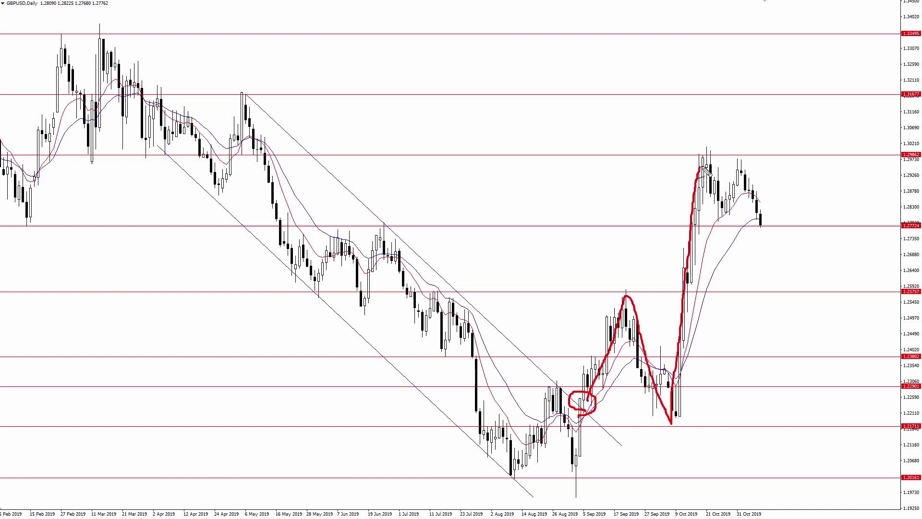
mouse_move(574, 494)
mouse_down()
mouse_move(570, 475)
mouse_move(562, 493)
mouse_up()
mouse_move(668, 422)
mouse_down()
mouse_move(662, 414)
mouse_move(672, 422)
mouse_up()
mouse_move(625, 301)
mouse_down()
mouse_move(639, 290)
mouse_move(628, 307)
mouse_up()
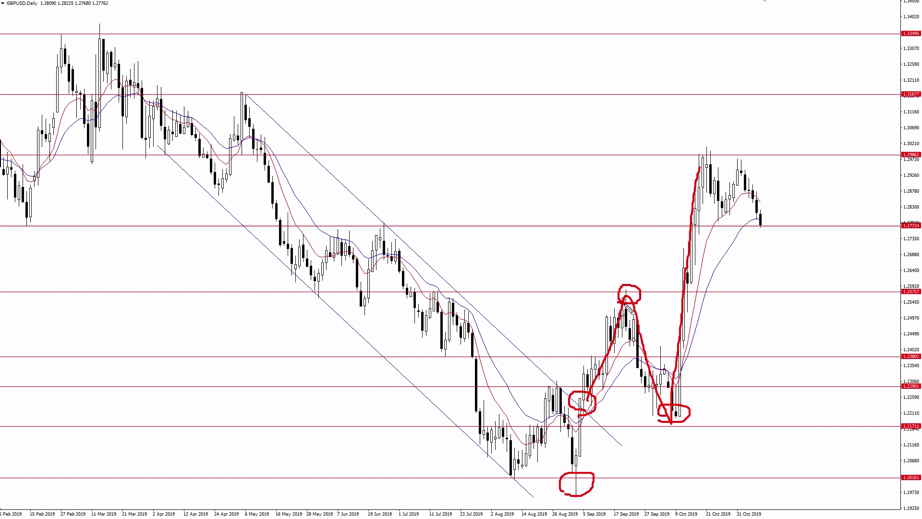
mouse_move(718, 159)
mouse_down()
mouse_move(692, 152)
mouse_move(710, 162)
mouse_up()
- Mark a break below 1.27724 with the 1.25757 level as target, sketch rising channel lines around the swings, and clear the drawings
drag(745, 240, 777, 244)
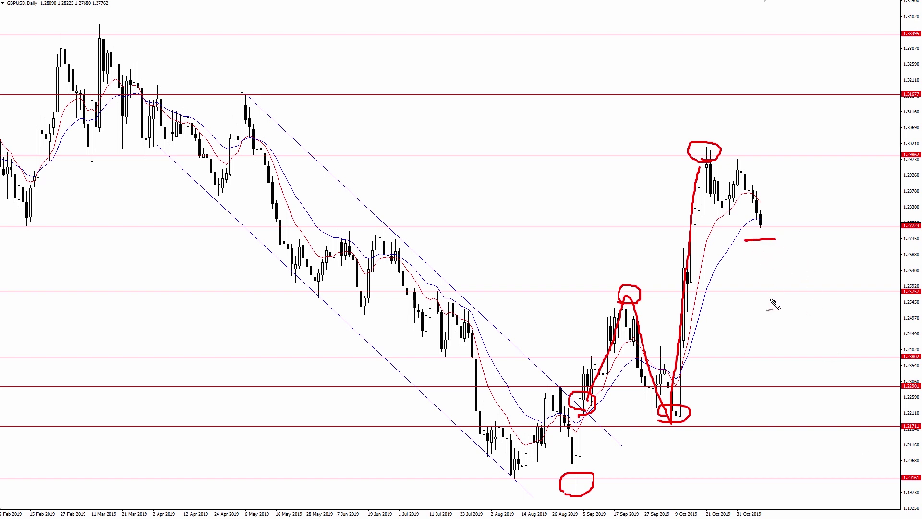
mouse_move(766, 303)
mouse_down()
mouse_move(818, 297)
mouse_move(763, 289)
mouse_move(787, 300)
mouse_up()
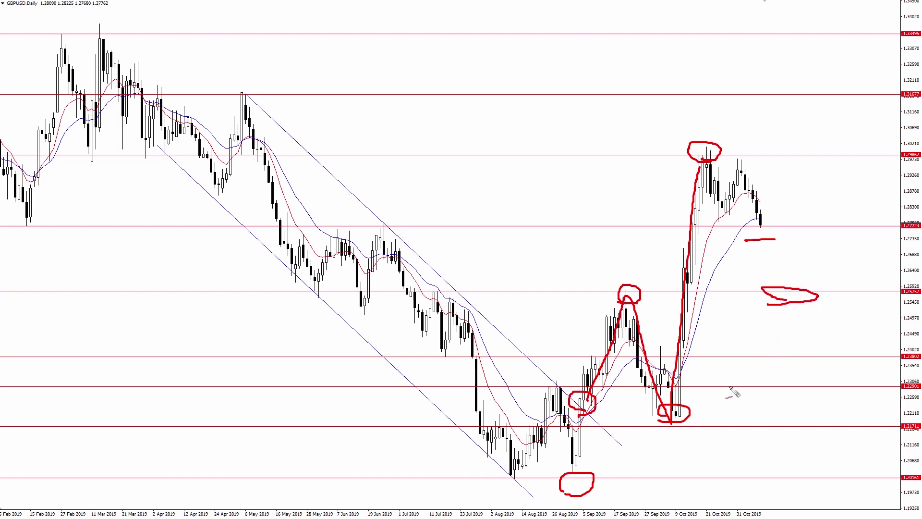
drag(581, 484, 834, 275)
drag(561, 382, 728, 140)
key(Escape)
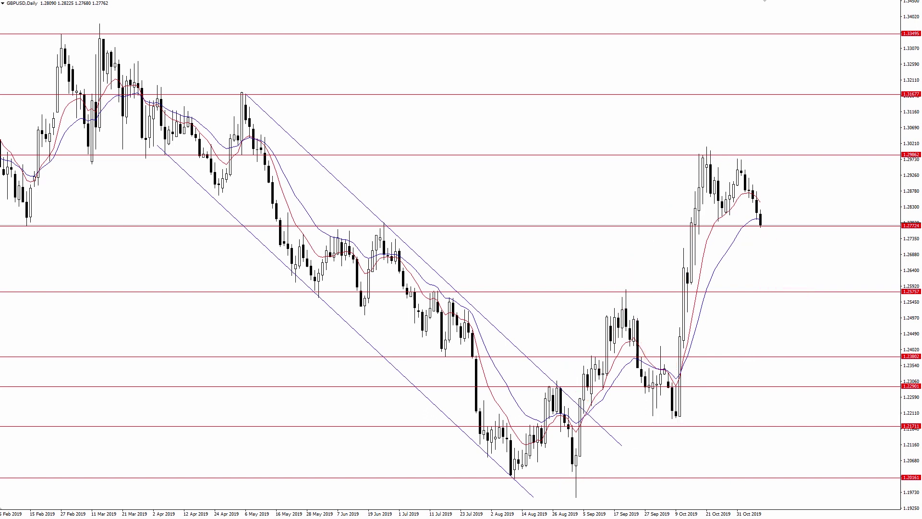
- Sketch a bearish scenario from 1.27724 down to 1.25757 and a bounce towards the 1.29862 resistance, and clear the drawings
drag(755, 238, 771, 235)
mouse_move(770, 215)
mouse_down()
mouse_move(780, 224)
mouse_move(774, 249)
mouse_up()
mouse_move(758, 235)
mouse_down()
mouse_move(782, 236)
mouse_move(804, 291)
mouse_move(821, 294)
mouse_up()
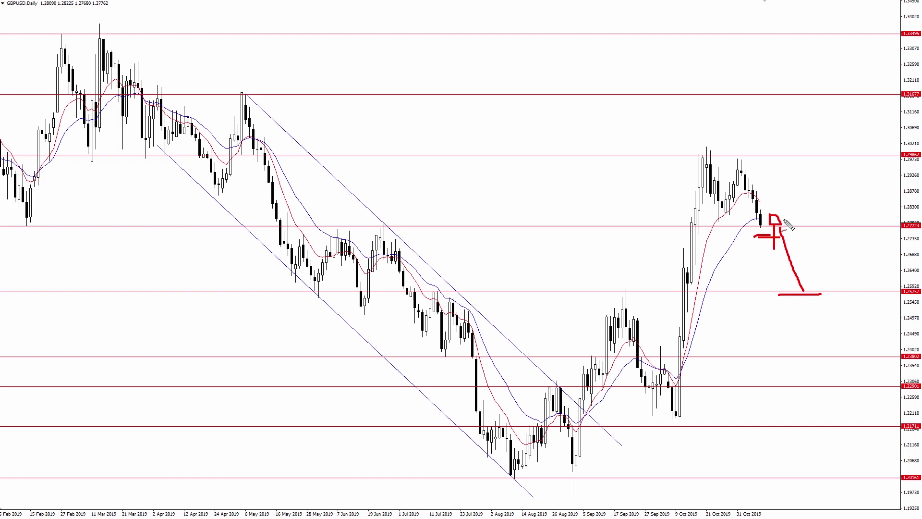
drag(778, 221, 812, 159)
drag(695, 155, 745, 156)
key(Escape)
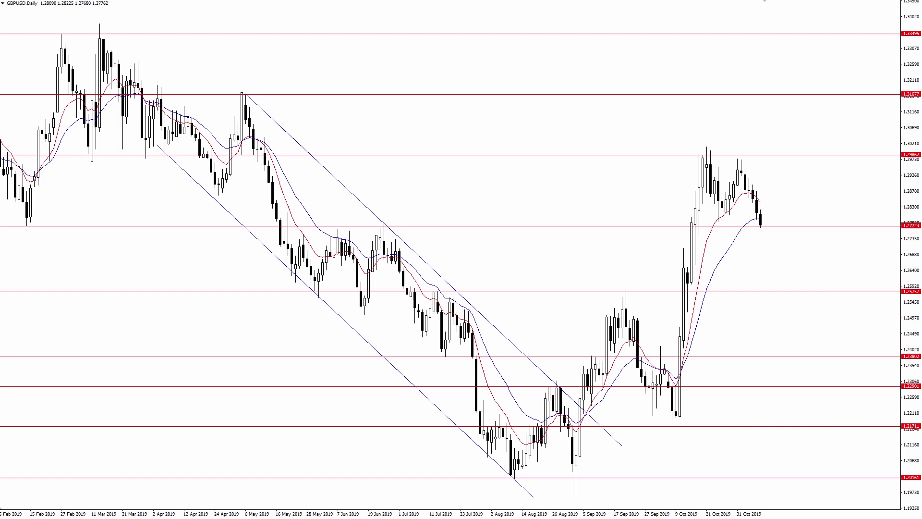
- Trace the October double top on GBPUSD and draw its base just under 1.27724 and its resistance at 1.29862
mouse_move(695, 221)
mouse_down()
mouse_move(706, 158)
mouse_move(726, 210)
mouse_move(732, 174)
mouse_move(743, 172)
mouse_move(760, 218)
mouse_up()
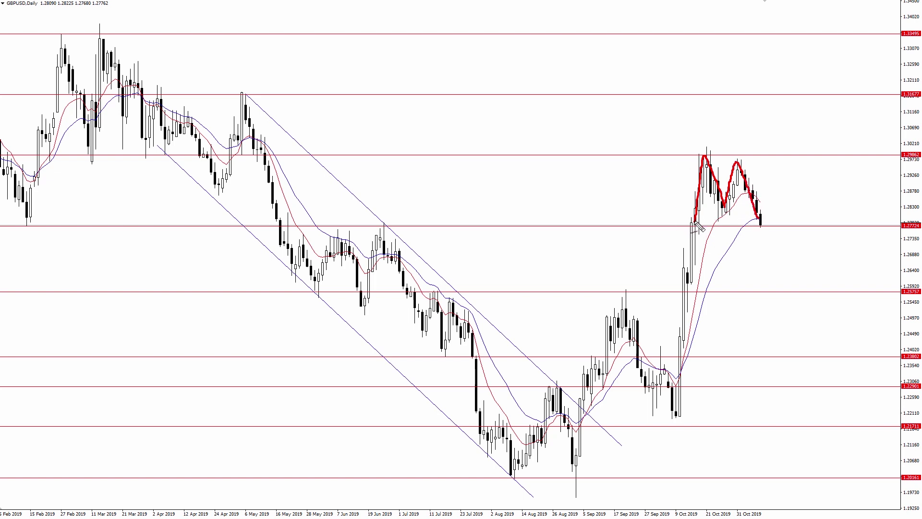
drag(669, 229, 780, 236)
drag(655, 155, 781, 157)
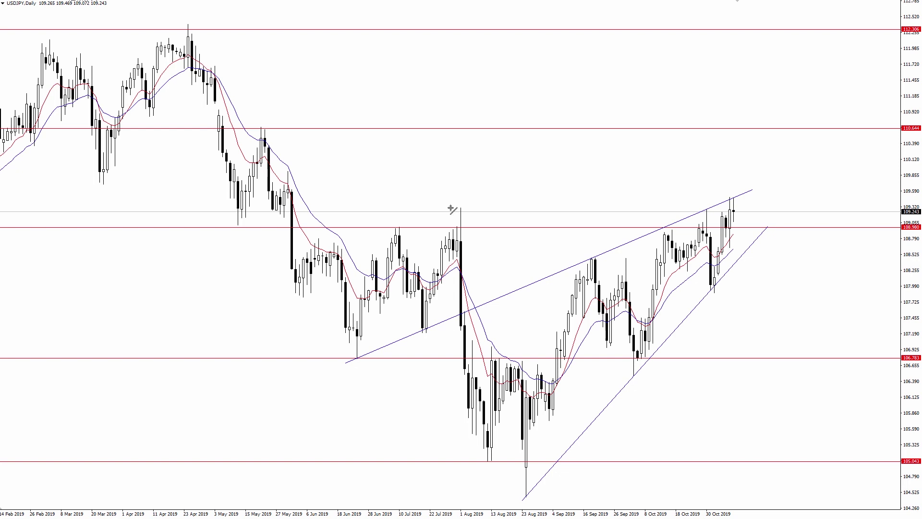
- On the USDJPY daily chart, draw a descending trendline from the 1 August high past the September high and extend it back beyond its start
mouse_move(461, 207)
mouse_down()
mouse_move(792, 319)
mouse_move(803, 331)
mouse_move(821, 326)
mouse_up()
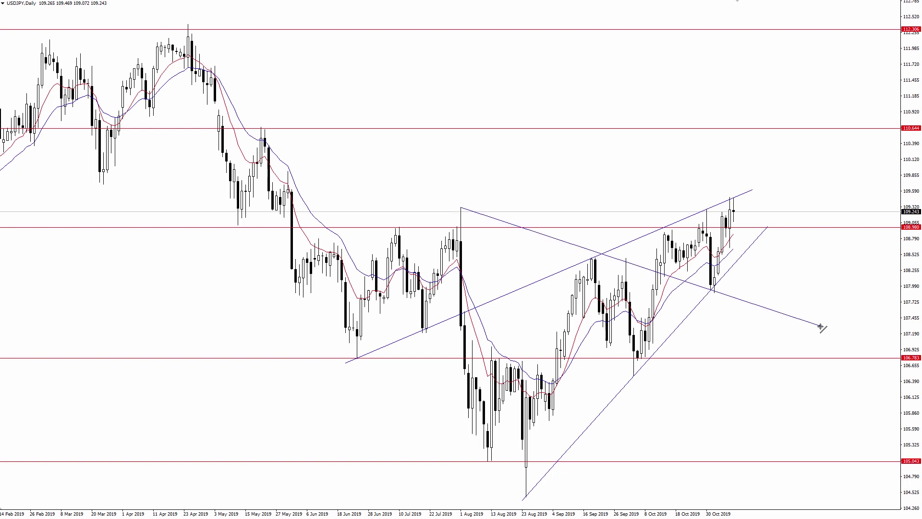
drag(461, 207, 365, 181)
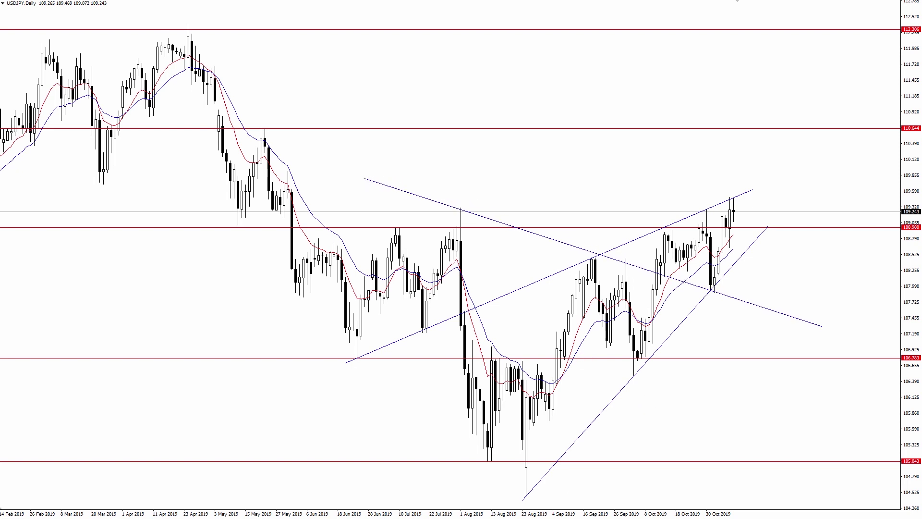
- Trace the inverse head and shoulders against the new trendline, mark its breakout and the late-October low, and clear the drawings
mouse_move(308, 235)
mouse_down()
mouse_move(374, 334)
mouse_move(424, 261)
mouse_move(460, 283)
mouse_move(502, 451)
mouse_move(535, 460)
mouse_move(589, 271)
mouse_move(631, 344)
mouse_move(649, 331)
mouse_move(661, 284)
mouse_move(653, 256)
mouse_move(669, 275)
mouse_move(720, 291)
mouse_up()
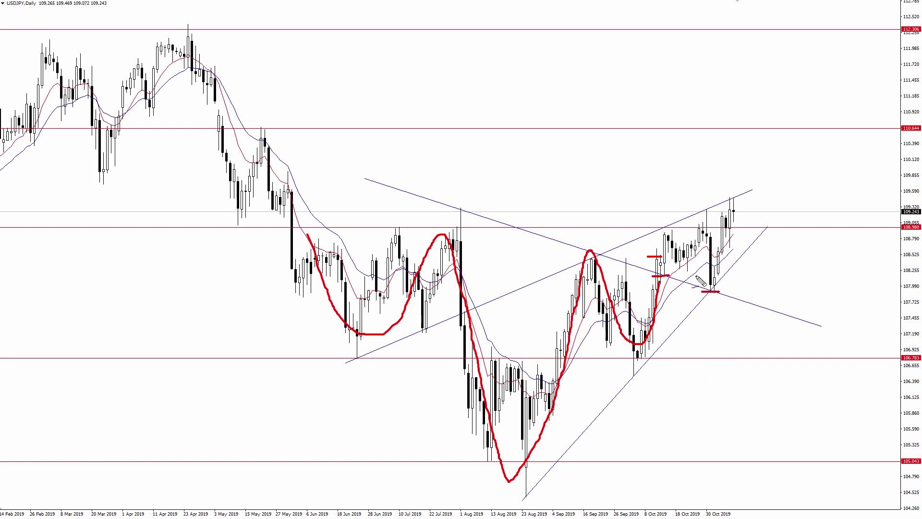
key(e)
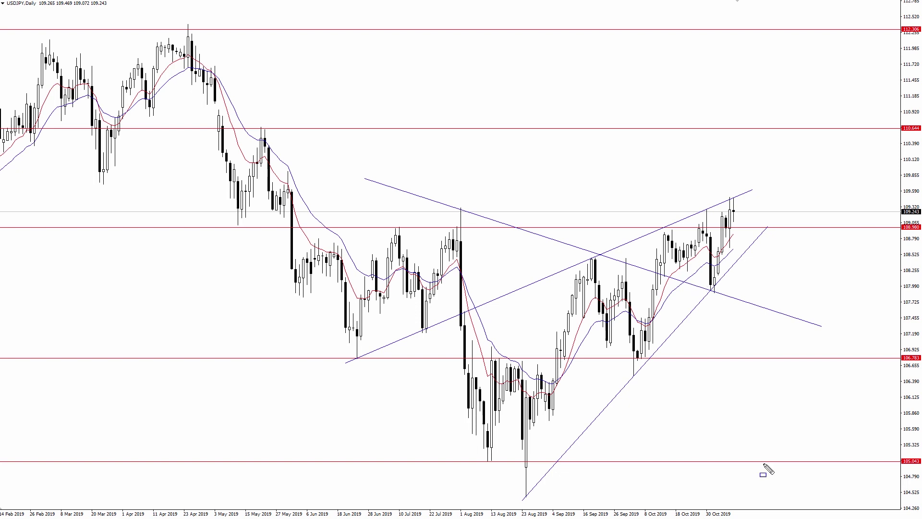
- Mark the price touches along the upper and lower lines of the USDJPY rising wedge
drag(349, 360, 363, 356)
drag(416, 331, 436, 324)
drag(585, 261, 596, 256)
drag(695, 214, 738, 191)
drag(704, 294, 719, 283)
drag(626, 383, 641, 372)
drag(521, 499, 534, 490)
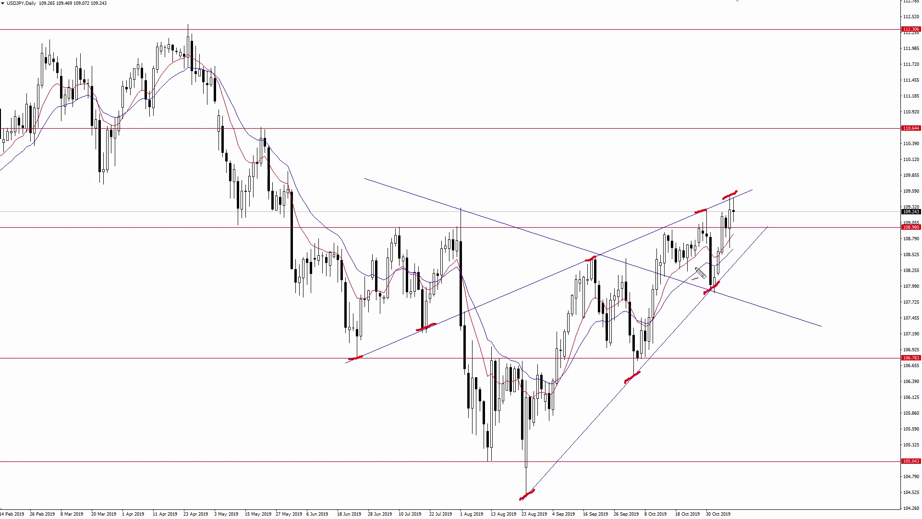
- Mark the late-October, 1 August, July and May touches of the 108.980 level and circle the latest high at the wedge's upper line
drag(693, 226, 711, 226)
drag(454, 225, 462, 224)
drag(392, 231, 402, 230)
drag(228, 227, 250, 226)
mouse_move(752, 190)
mouse_down()
mouse_move(717, 199)
mouse_move(750, 193)
mouse_up()
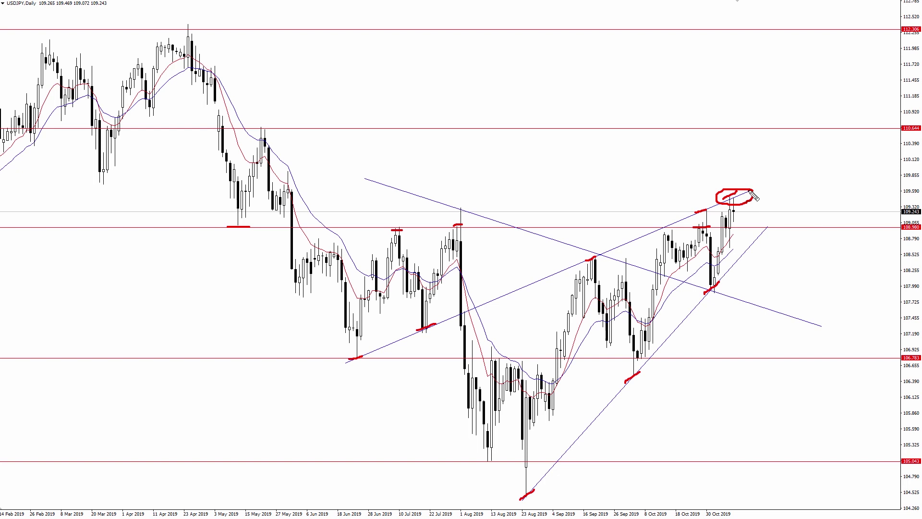
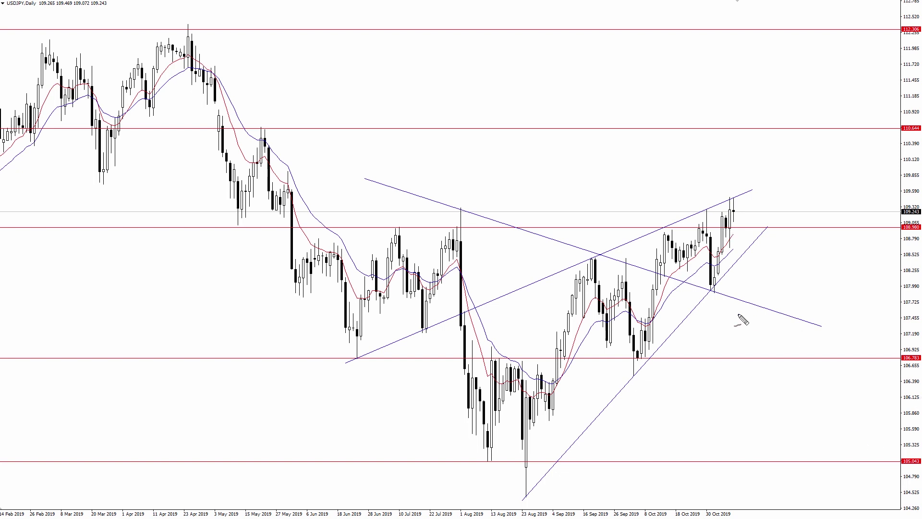
- Sketch USDJPY's pullback from the wedge's upper line, retrace the descending trendline, add rough lines over the recent highs and lows, and clear the drawings
drag(717, 208, 773, 178)
mouse_move(734, 216)
mouse_down()
mouse_move(751, 242)
mouse_move(755, 260)
mouse_move(745, 258)
mouse_move(757, 241)
mouse_up()
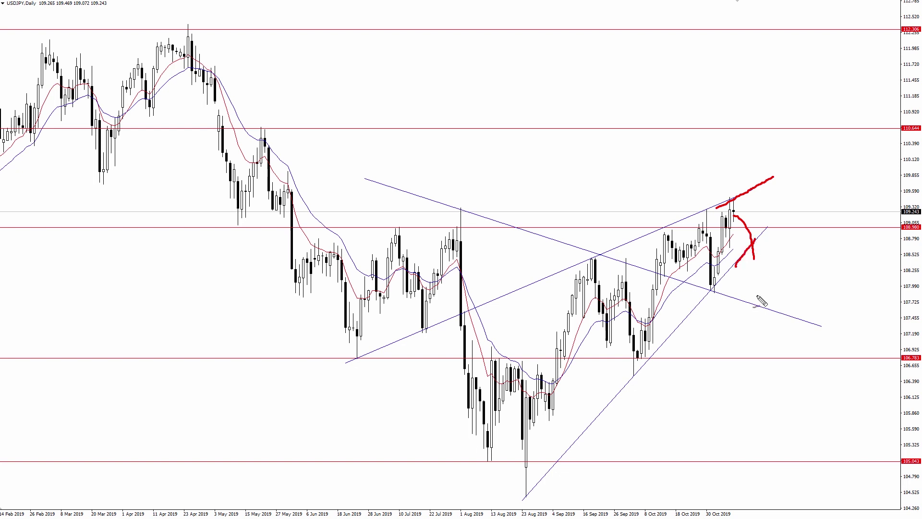
drag(708, 287, 792, 317)
drag(648, 218, 756, 187)
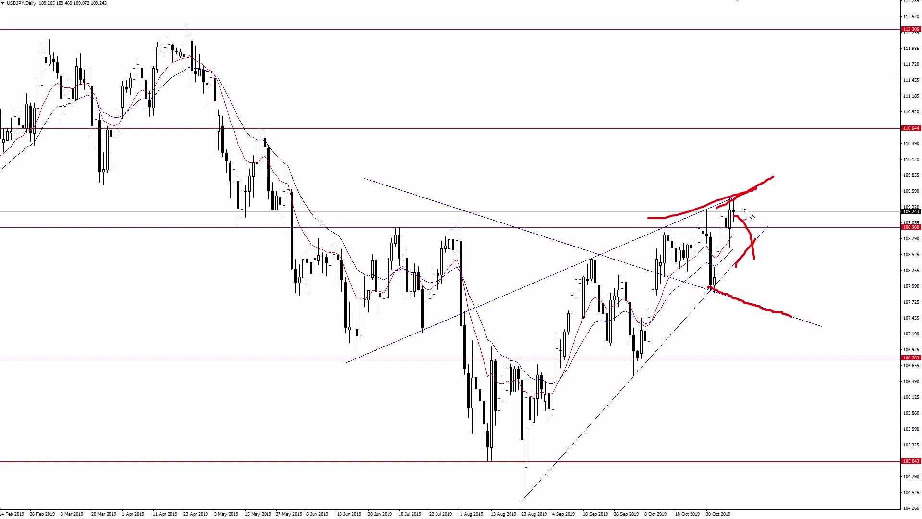
drag(654, 297, 756, 274)
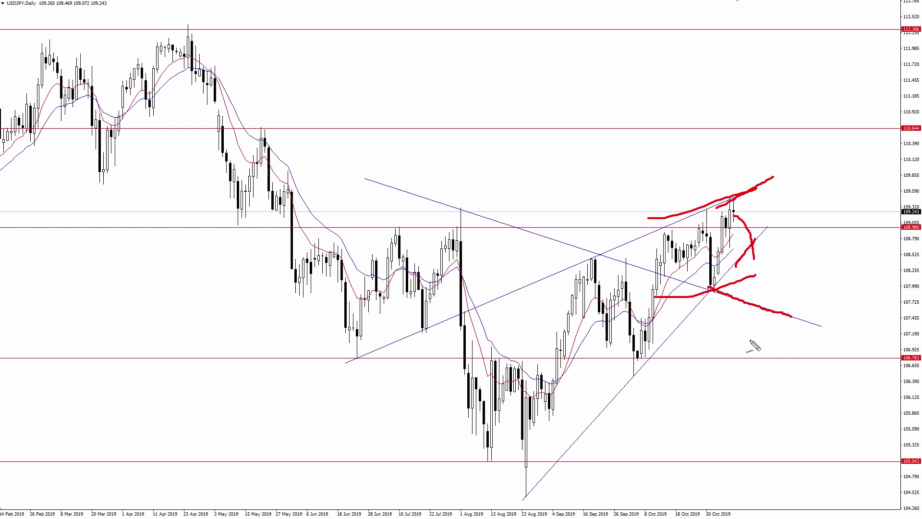
key(e)
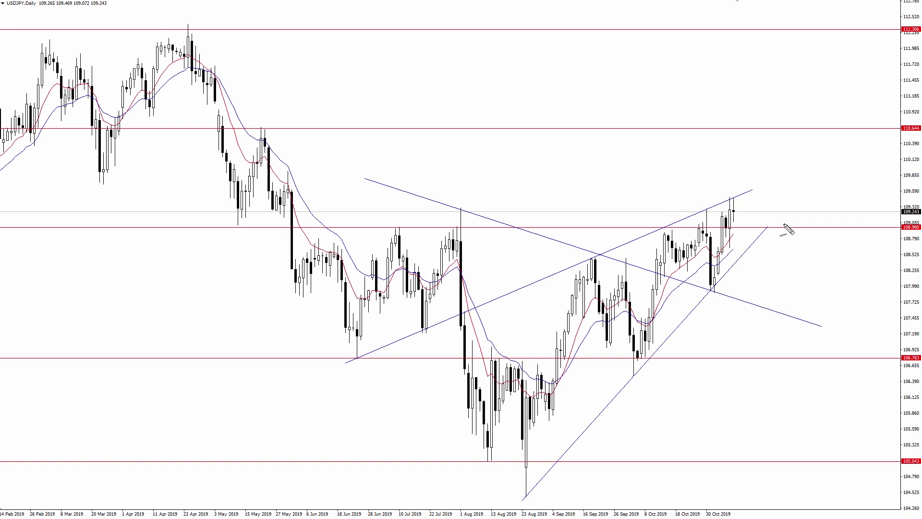
- Mark the 110.644 resistance with its May high and a line just above it, and circle the 112.306 level
drag(721, 128, 791, 128)
drag(253, 131, 269, 131)
mouse_move(793, 34)
mouse_down()
mouse_move(822, 34)
mouse_move(783, 24)
mouse_move(795, 35)
mouse_up()
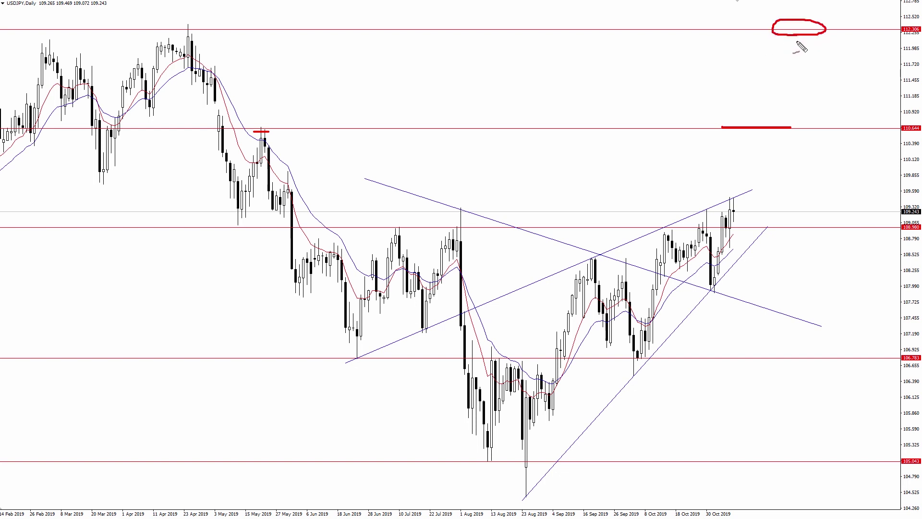
drag(729, 113, 765, 113)
- Sketch a break below the wedge's lower line toward the descending trendline and mark that trendline's September and 1 August highs
mouse_move(718, 286)
mouse_down()
mouse_move(768, 230)
mouse_move(752, 251)
mouse_move(782, 317)
mouse_move(810, 325)
mouse_up()
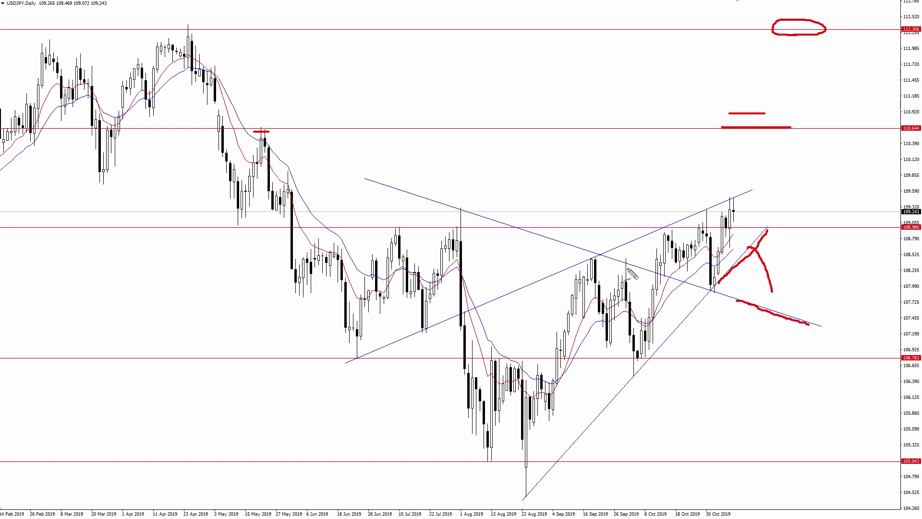
drag(618, 261, 627, 261)
drag(450, 210, 462, 210)
- Mark the 106.783 support and its earlier touches, and sketch a drop from it to the August lows at 105.043
drag(730, 365, 817, 365)
drag(628, 357, 655, 357)
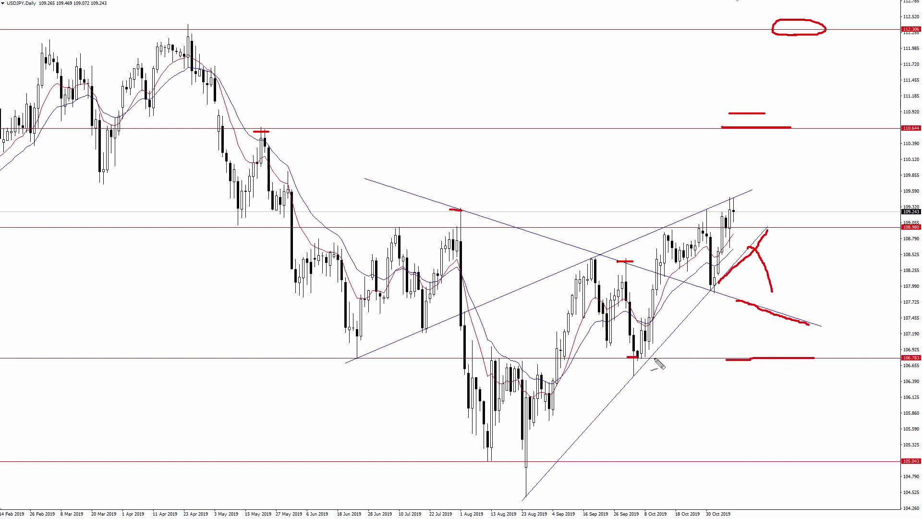
drag(343, 359, 370, 360)
drag(470, 359, 521, 359)
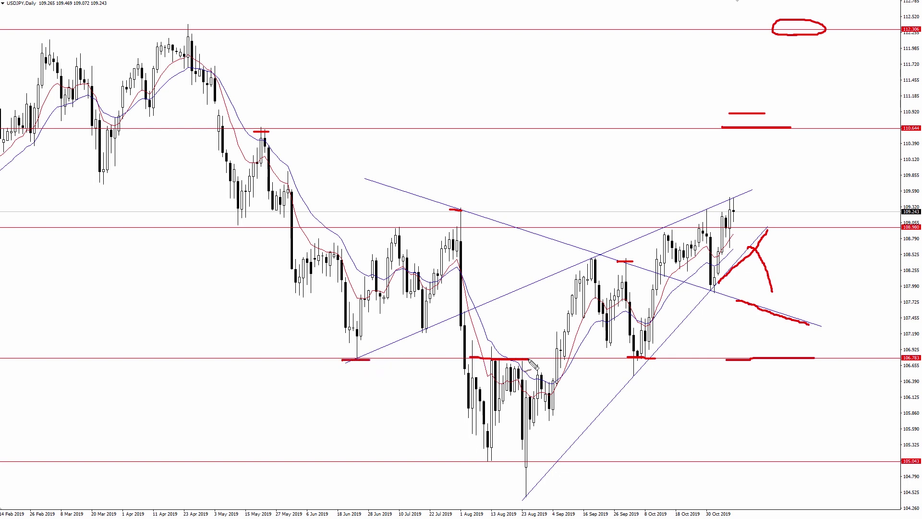
mouse_move(707, 384)
mouse_down()
mouse_move(745, 387)
mouse_move(790, 432)
mouse_move(802, 460)
mouse_up()
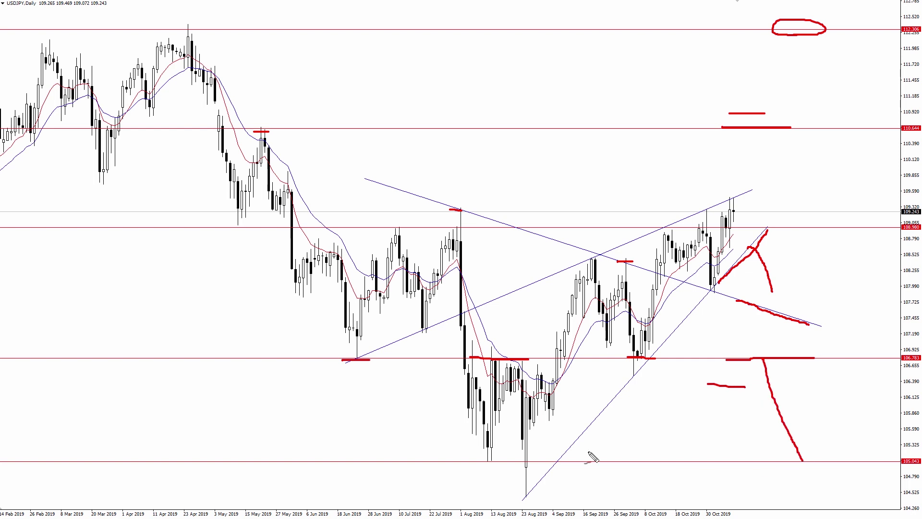
drag(467, 461, 532, 463)
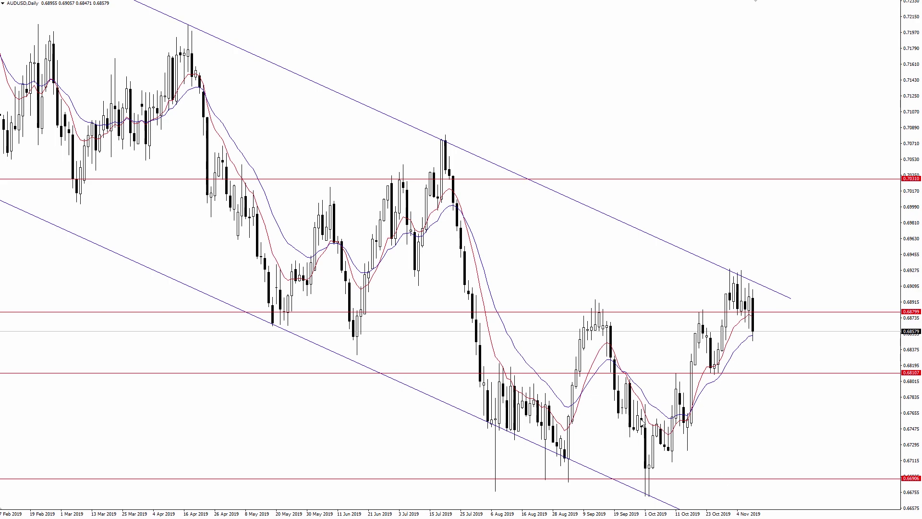
- On the AUDUSD daily chart, mark the December, April and July highs along the descending channel's upper line
drag(413, 276, 527, 294)
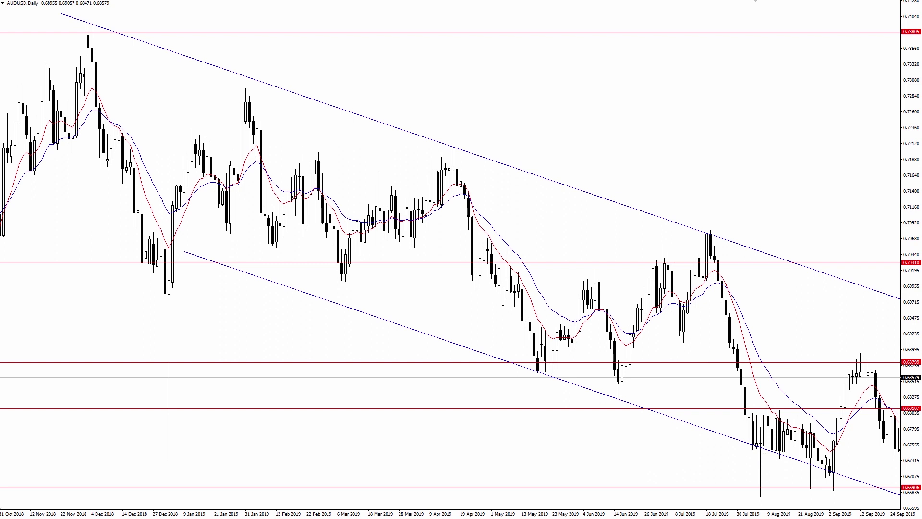
drag(84, 22, 106, 27)
drag(448, 148, 458, 147)
drag(700, 234, 719, 234)
key(Escape)
drag(740, 164, 542, 156)
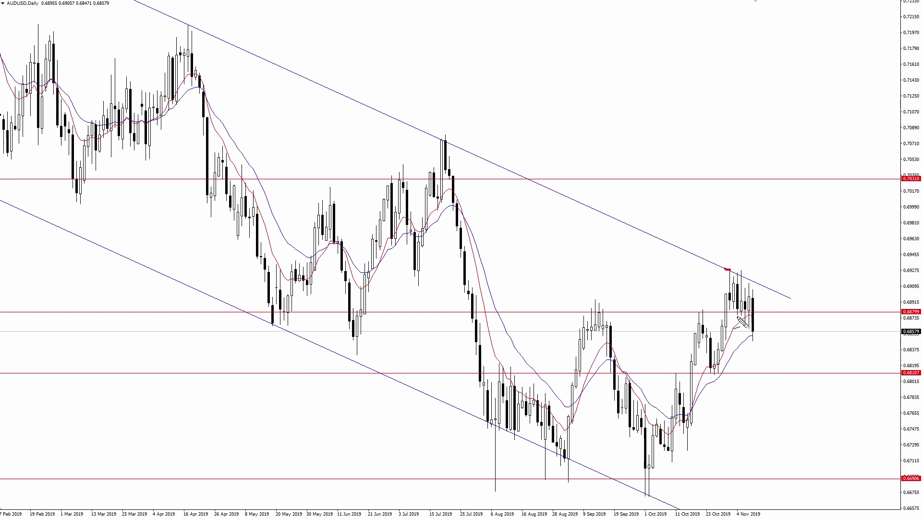
- Trace the recent AUDUSD highs along the channel's upper line and mark the 0.68799 level, the last close and a downward arrow
drag(720, 313, 760, 312)
drag(722, 265, 754, 283)
drag(717, 311, 758, 313)
drag(747, 330, 759, 331)
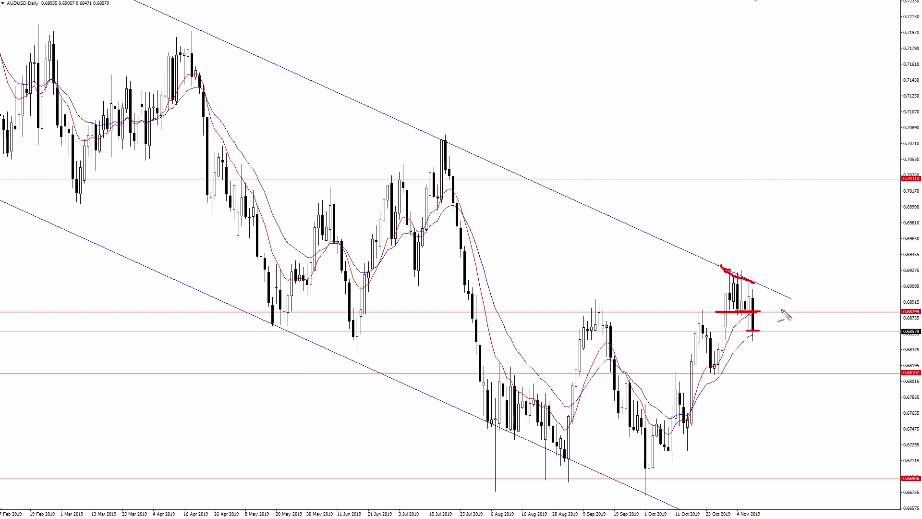
mouse_move(771, 296)
mouse_down()
mouse_move(770, 312)
mouse_move(774, 303)
mouse_up()
- Mark the October and August touches of the 0.68107 level and trace the rally from there to the channel's upper line
drag(708, 371, 715, 371)
drag(480, 374, 515, 374)
drag(667, 371, 683, 372)
mouse_move(716, 369)
mouse_down()
mouse_move(738, 288)
mouse_move(764, 285)
mouse_up()
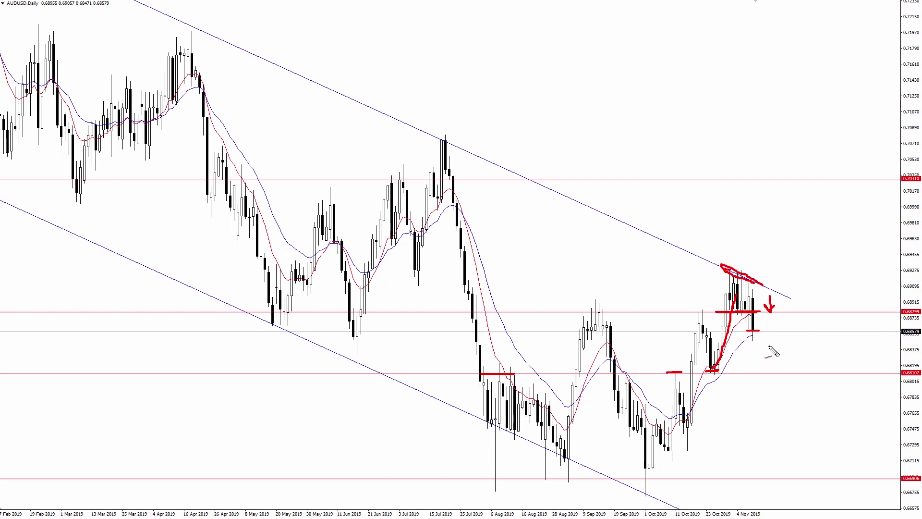
- Sketch an AUDUSD decline from 0.68799 to 0.68107 and add a short line below the 0.68107 level
drag(756, 312, 780, 311)
drag(756, 371, 788, 370)
mouse_move(769, 318)
mouse_down()
mouse_move(794, 374)
mouse_move(788, 394)
mouse_up()
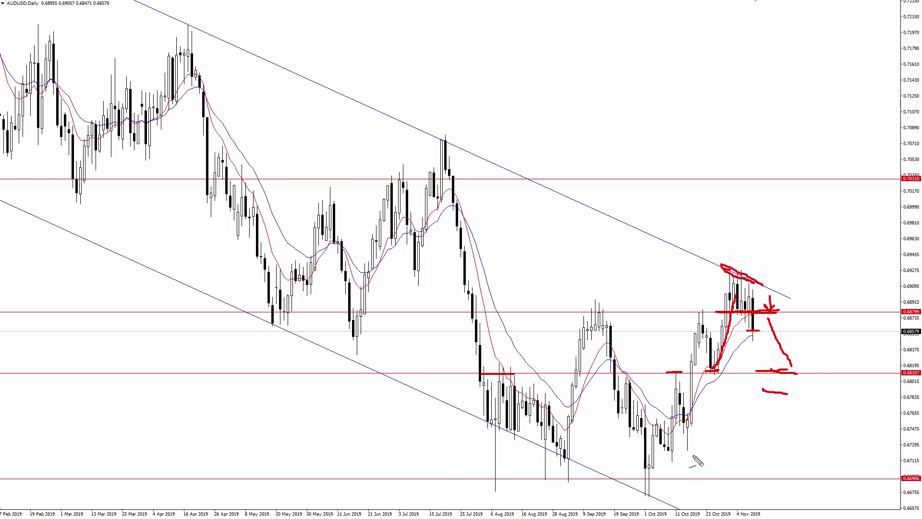
- Mark the mid-October lows and the August to October touches around 0.66906, and clear the AUDUSD drawings
drag(671, 452, 710, 449)
drag(484, 481, 573, 479)
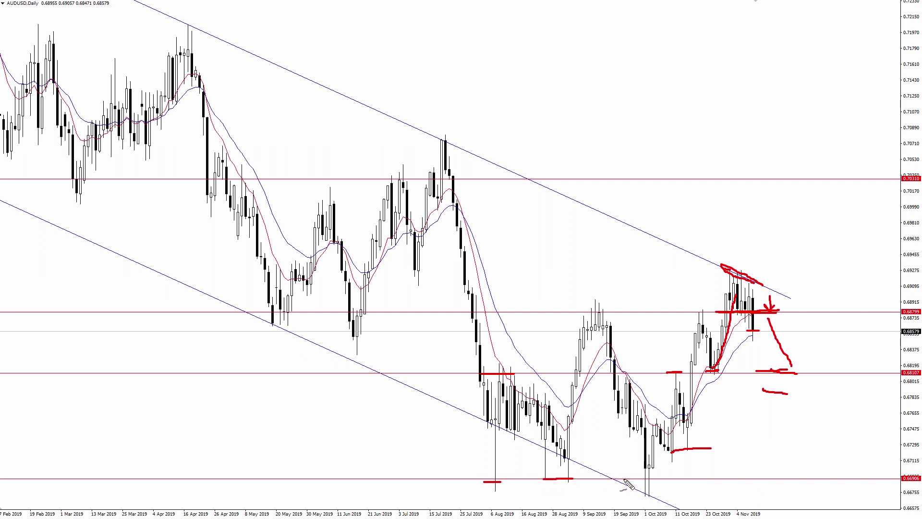
drag(629, 478, 659, 478)
key(e)
key(r)
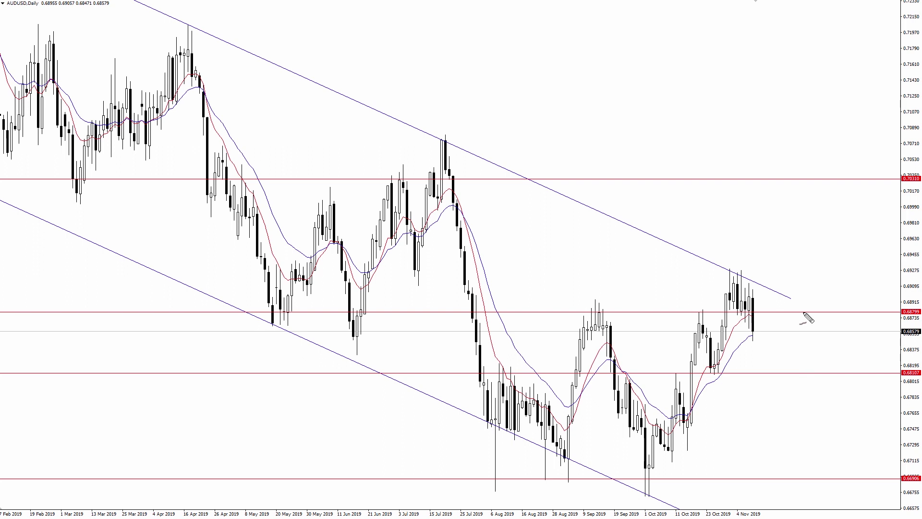
- Retrace 0.68799 and the channel's upper line, and sketch an upward breakout scenario and a decline to 0.68107
drag(755, 311, 781, 311)
drag(729, 268, 796, 294)
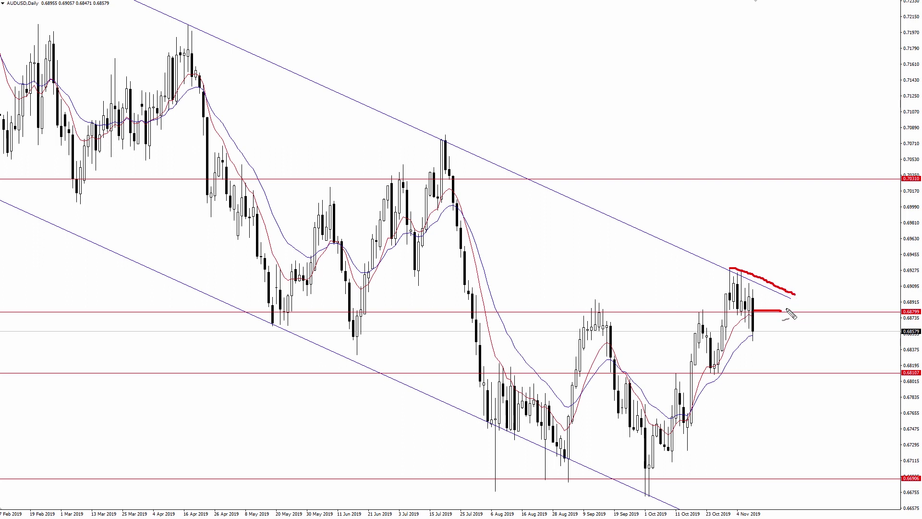
drag(749, 312, 780, 312)
mouse_move(746, 330)
mouse_down()
mouse_move(756, 331)
mouse_move(788, 256)
mouse_up()
drag(768, 311, 789, 370)
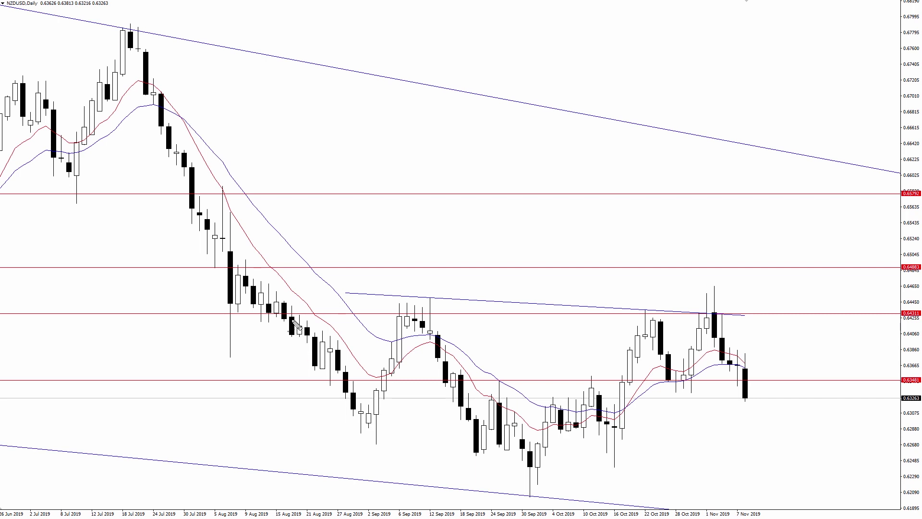
- On the NZDUSD daily chart, trace the inverse head and shoulders, circle the lows of its head and shoulders, and clear the drawings
mouse_move(291, 320)
mouse_down()
mouse_move(345, 408)
mouse_move(402, 340)
mouse_move(557, 466)
mouse_move(651, 315)
mouse_move(676, 341)
mouse_move(704, 351)
mouse_move(711, 325)
mouse_up()
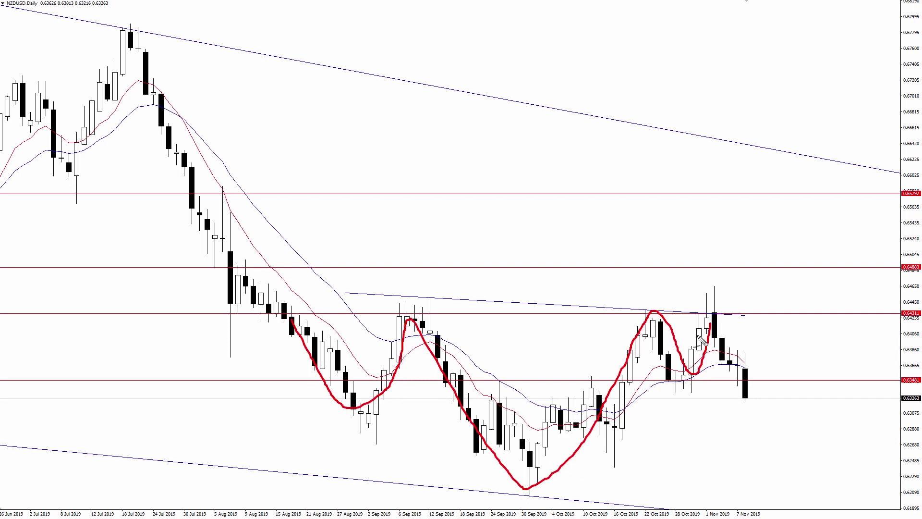
drag(513, 495, 544, 496)
mouse_move(343, 429)
mouse_down()
mouse_move(393, 422)
mouse_move(350, 401)
mouse_move(348, 430)
mouse_up()
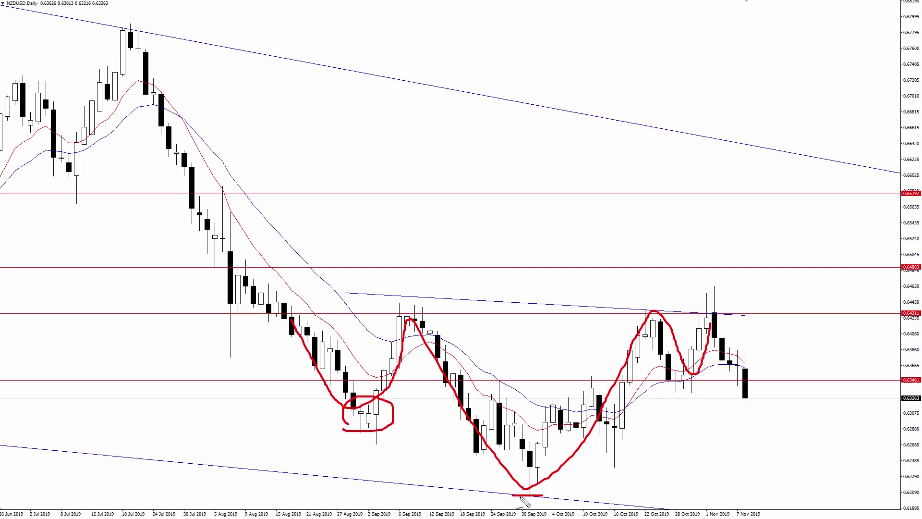
mouse_move(539, 500)
mouse_down()
mouse_move(503, 490)
mouse_move(544, 500)
mouse_up()
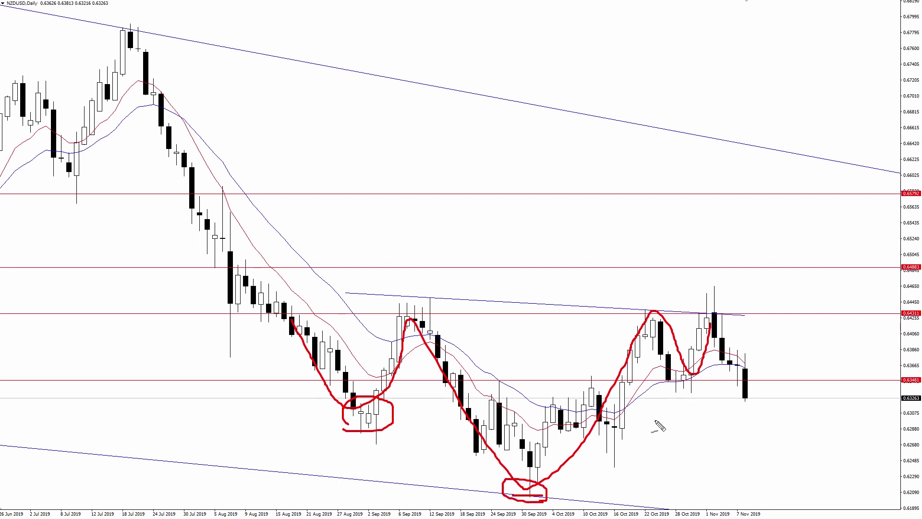
mouse_move(663, 393)
mouse_down()
mouse_move(669, 383)
mouse_move(665, 391)
mouse_up()
key(Escape)
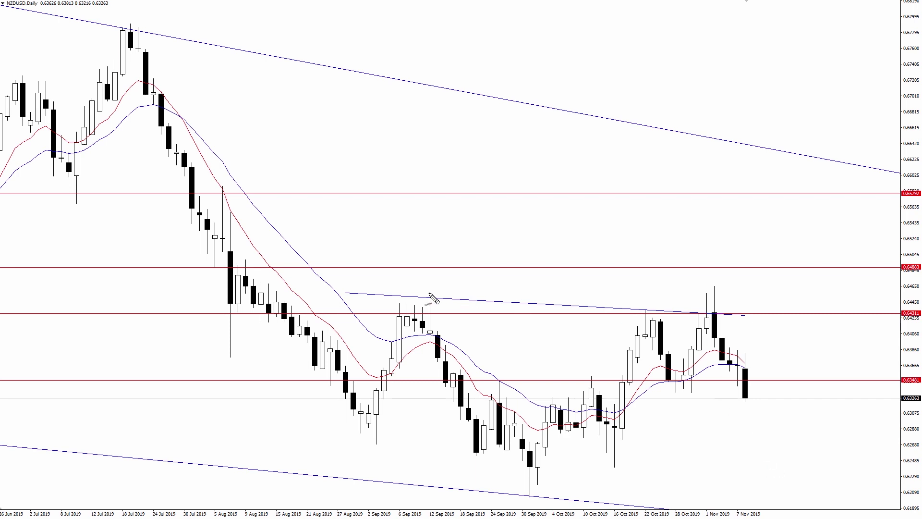
- Mark the September, October and November highs on the NZDUSD neckline and the price touches of the 0.64311 level back to August
drag(424, 298, 436, 298)
drag(639, 310, 717, 313)
drag(638, 313, 653, 313)
drag(395, 314, 434, 313)
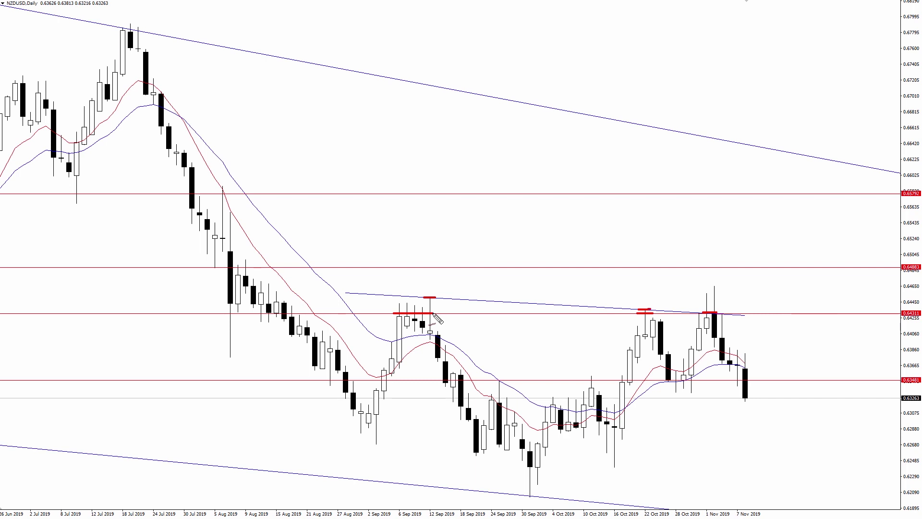
drag(222, 317, 274, 319)
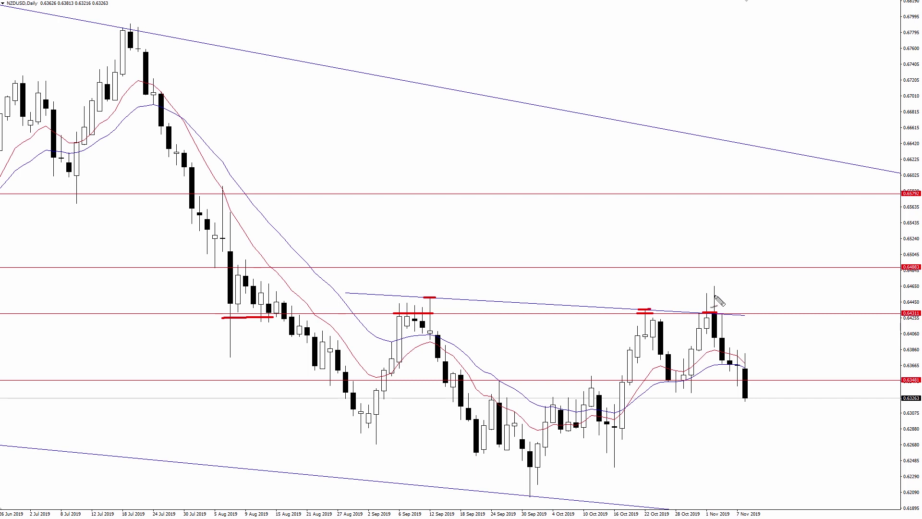
- Mark the early-November spike above the NZDUSD neckline and clear the drawings
drag(714, 295, 730, 293)
drag(706, 312, 714, 289)
key(e)
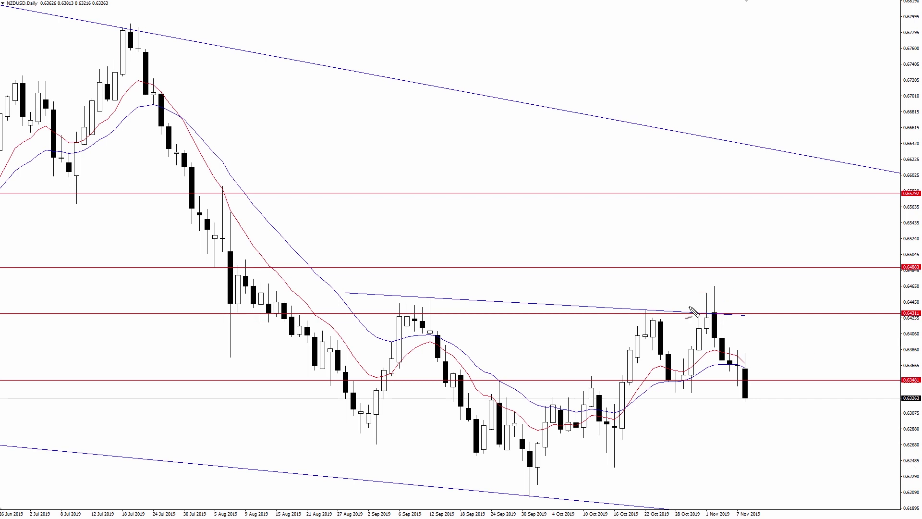
- Box the early-November bearish candle at the neckline, trace the decline from it to 0.63481, and clear the drawings
mouse_move(706, 279)
mouse_down()
mouse_move(708, 346)
mouse_move(725, 352)
mouse_move(724, 288)
mouse_move(705, 281)
mouse_up()
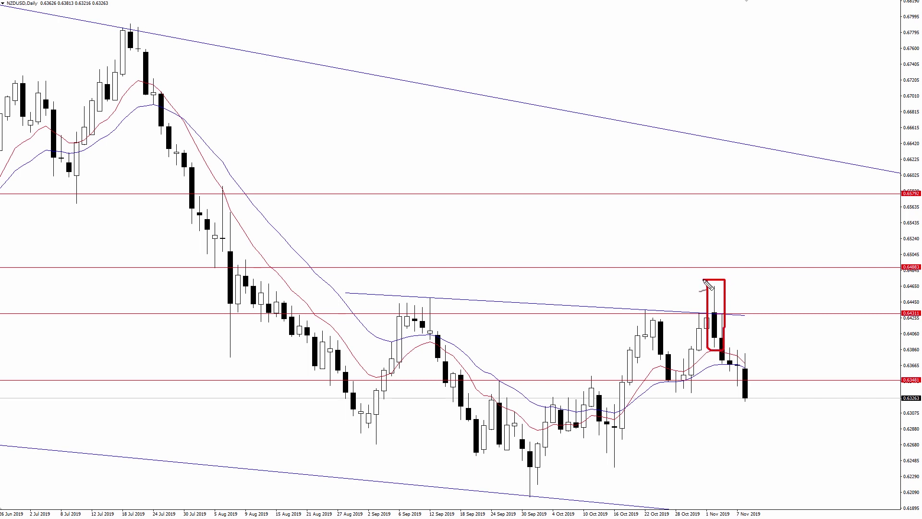
drag(725, 318, 747, 380)
key(Escape)
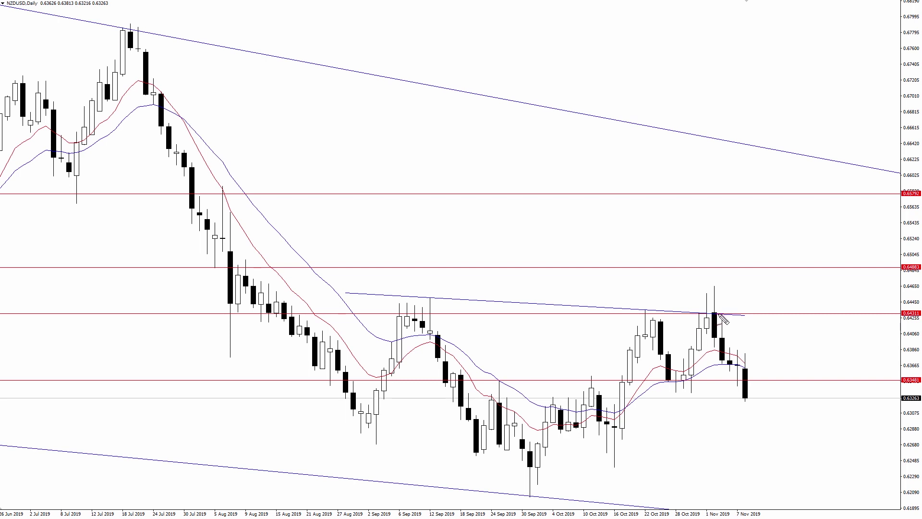
- Trace the NZDUSD fall from 0.64311, mark the last close, and draw a downward arrow to a line at 0.63481
mouse_move(719, 314)
mouse_down()
mouse_move(730, 315)
mouse_move(748, 371)
mouse_up()
mouse_move(740, 399)
mouse_down()
mouse_move(750, 399)
mouse_move(752, 380)
mouse_move(777, 380)
mouse_up()
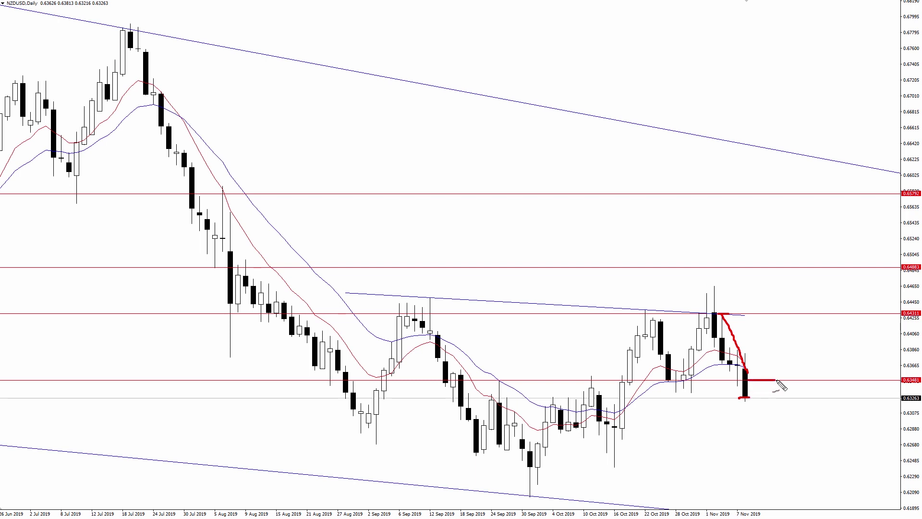
drag(759, 345, 759, 379)
- Draw support lines under the October lows and at the pattern's head low, and extend the falling path below 0.63481
drag(550, 431, 721, 438)
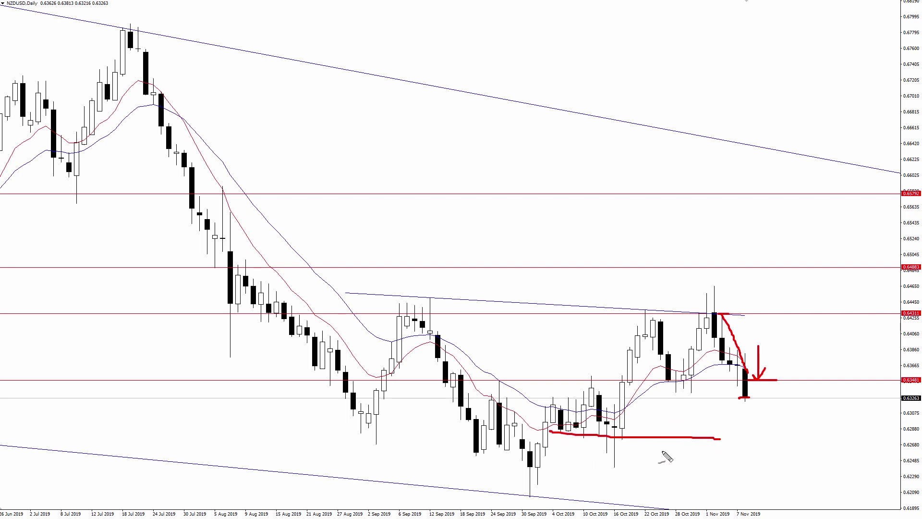
drag(508, 497, 675, 502)
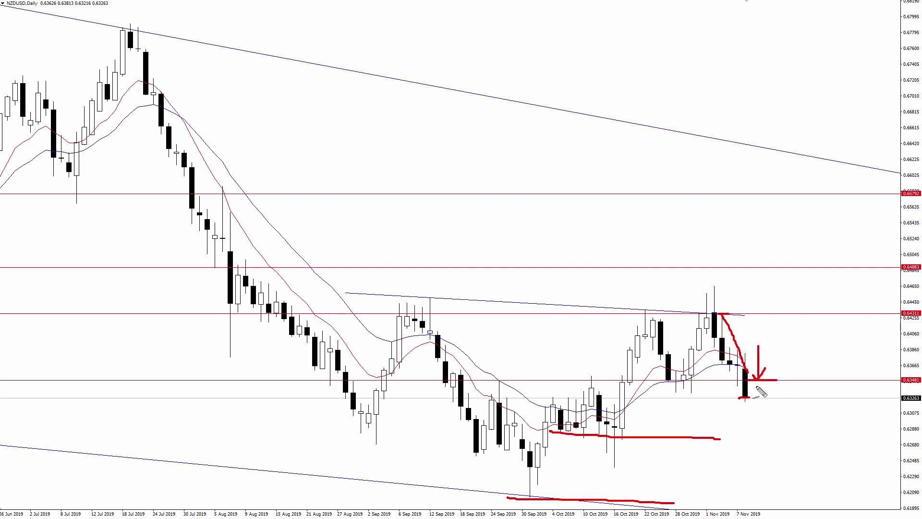
drag(750, 380, 772, 431)
- Mark a level just above 0.63481, circle the last close, and extend the neckline and 0.64311 resistance past the latest candles
drag(761, 366, 782, 369)
mouse_move(737, 406)
mouse_down()
mouse_move(762, 395)
mouse_move(740, 401)
mouse_move(744, 407)
mouse_up()
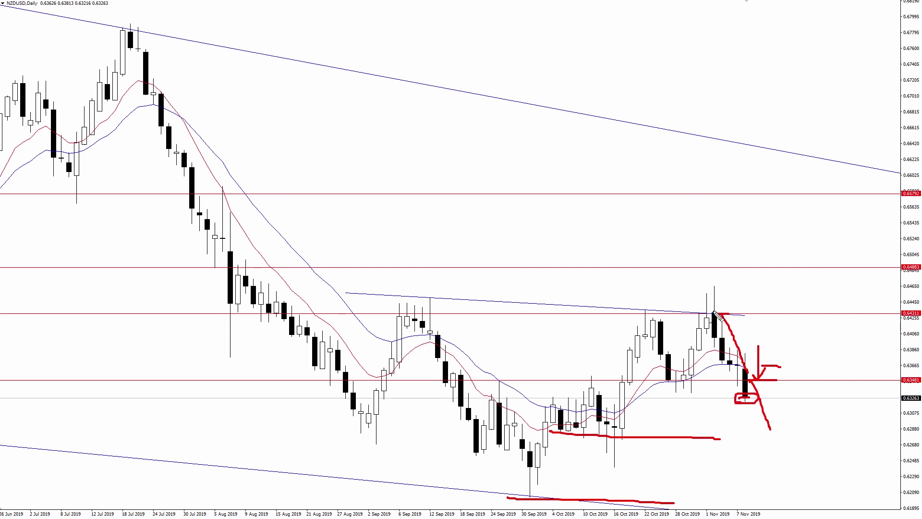
drag(733, 315, 800, 324)
drag(728, 314, 811, 313)
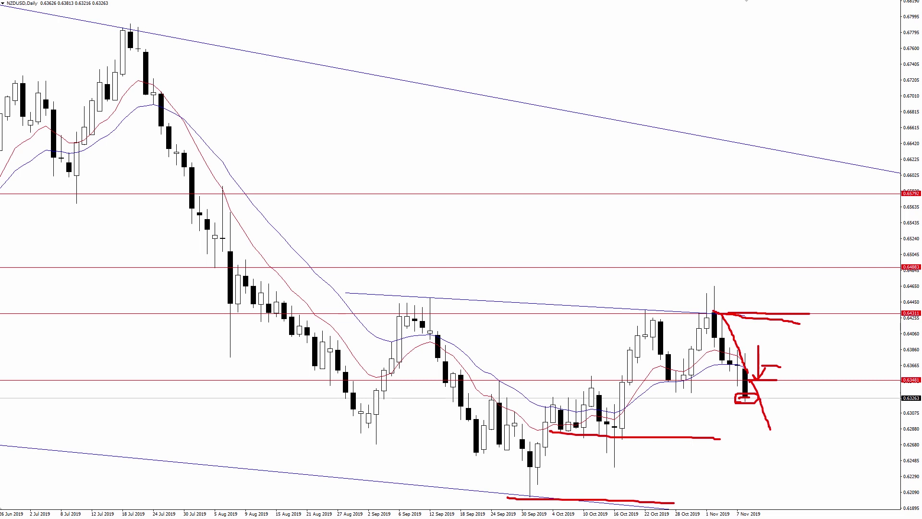
- Clear the drawings, circle the last NZDUSD candle's close, and mark a short level just above 0.63481
key(Escape)
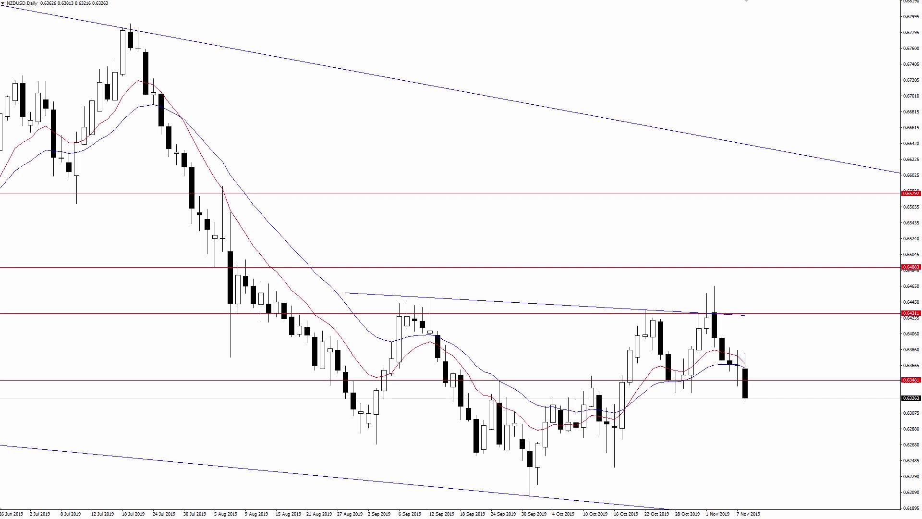
drag(735, 396, 748, 396)
drag(752, 373, 764, 373)
mouse_move(733, 407)
mouse_down()
mouse_move(758, 402)
mouse_move(742, 397)
mouse_up()
- Underline the October and early-September shoulder lows, sketch a dip and rebound above 0.63481 from the last close, and clear the drawings
drag(554, 434, 657, 431)
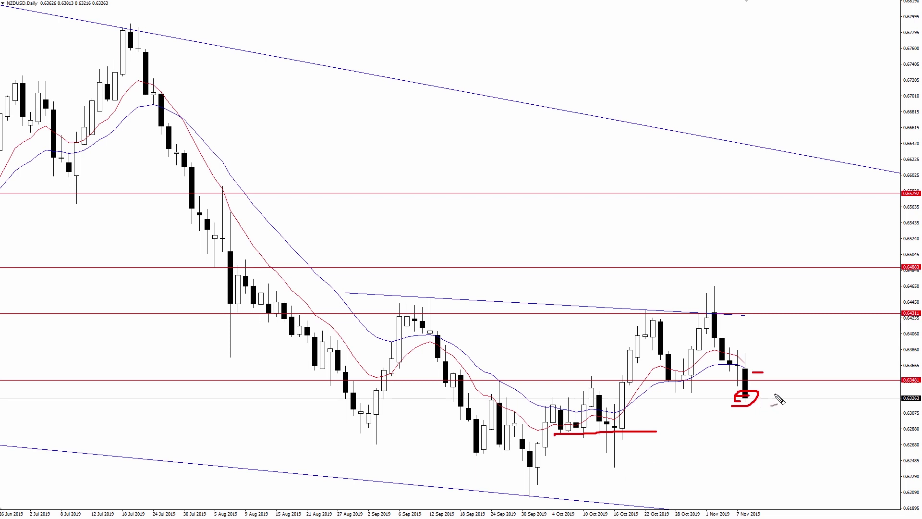
drag(347, 433, 407, 433)
mouse_move(732, 400)
mouse_down()
mouse_move(773, 450)
mouse_move(805, 373)
mouse_up()
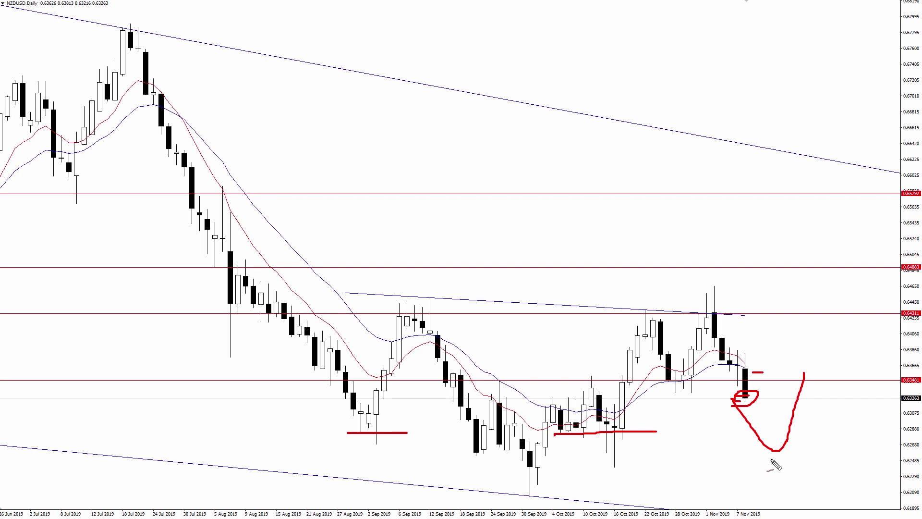
key(e)
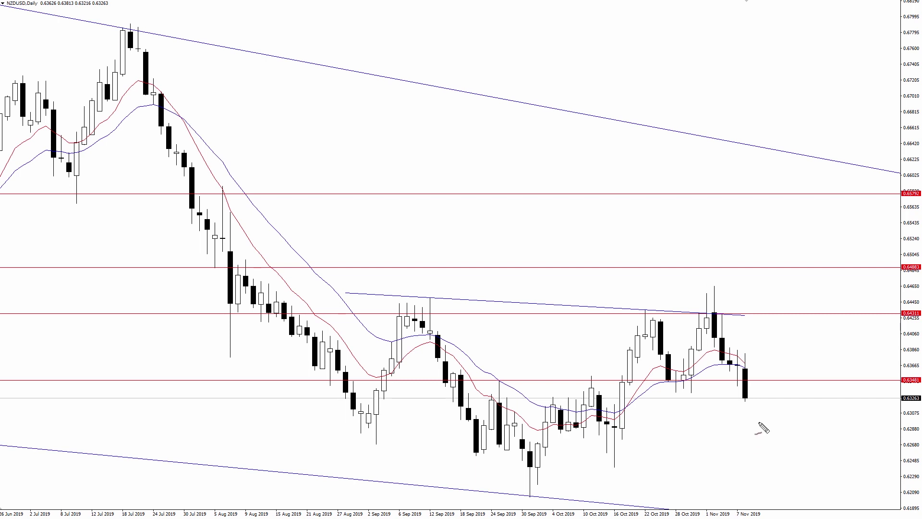
- Sketch a rebound from below the last close to above 0.63481, with short level marks at and just above 0.63481
drag(761, 412, 788, 367)
drag(741, 380, 764, 379)
- Trace the head-and-shoulders swings from mid-August to the last candle, and draw support lines under the left and right shoulders
mouse_move(285, 308)
mouse_down()
mouse_move(357, 400)
mouse_move(408, 311)
mouse_move(501, 486)
mouse_move(655, 334)
mouse_move(677, 382)
mouse_up()
drag(719, 330, 753, 413)
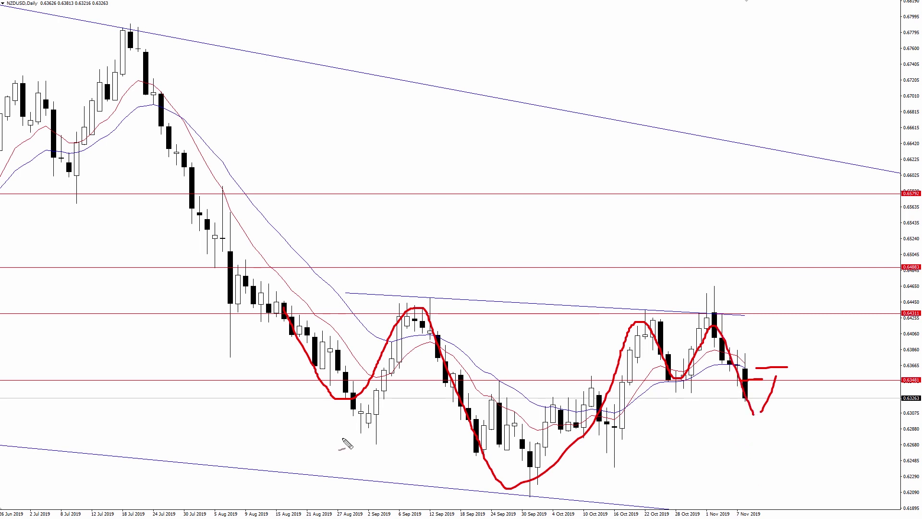
drag(342, 437, 412, 433)
drag(557, 438, 808, 441)
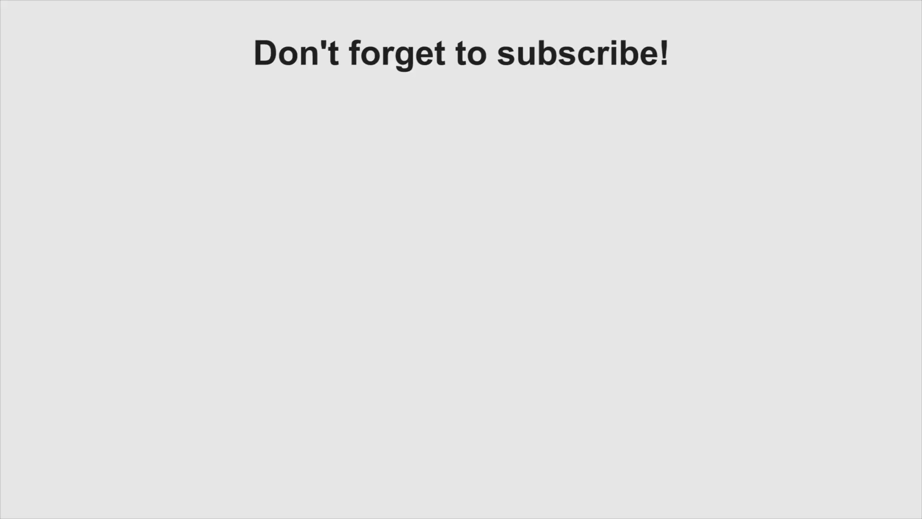